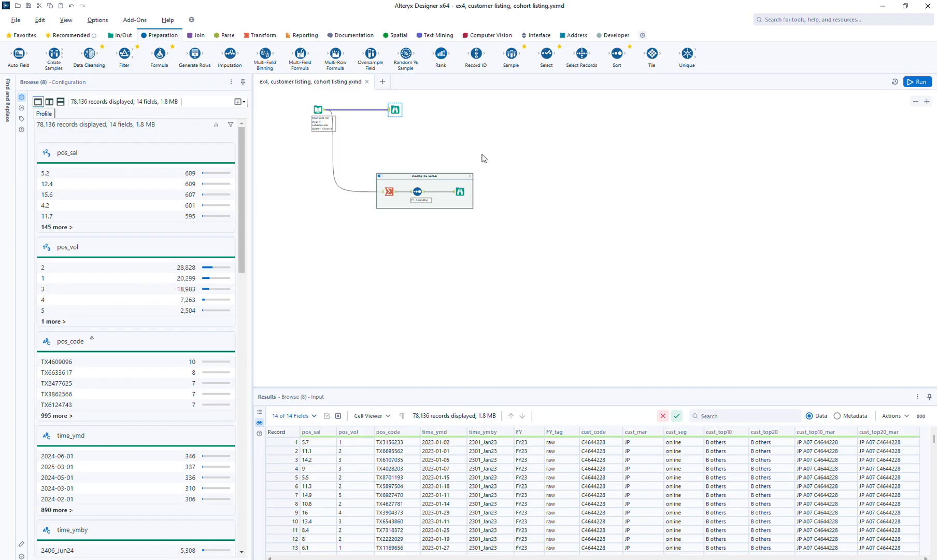
- Move the upper branch's Browse tool further right and insert a Summarize tool between it and the input data
click(460, 193)
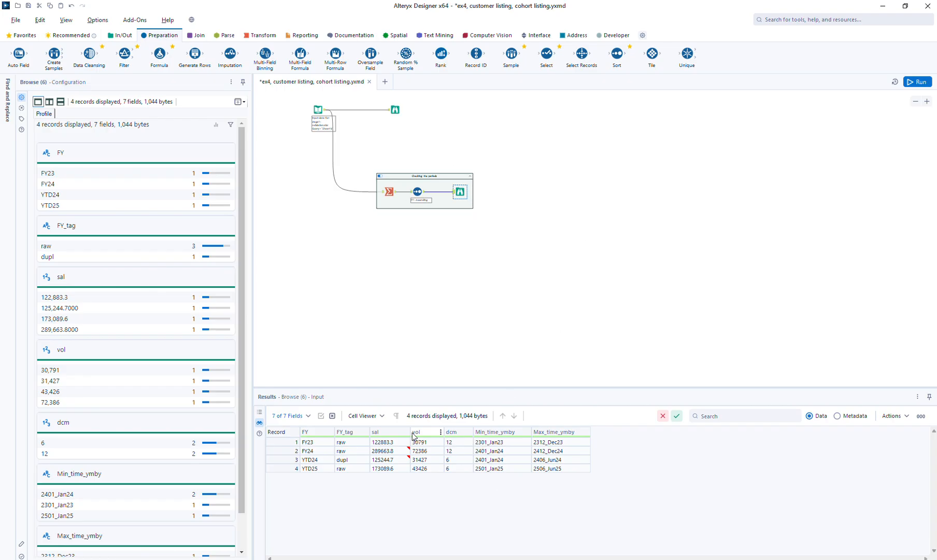
click(394, 109)
drag(393, 110, 451, 109)
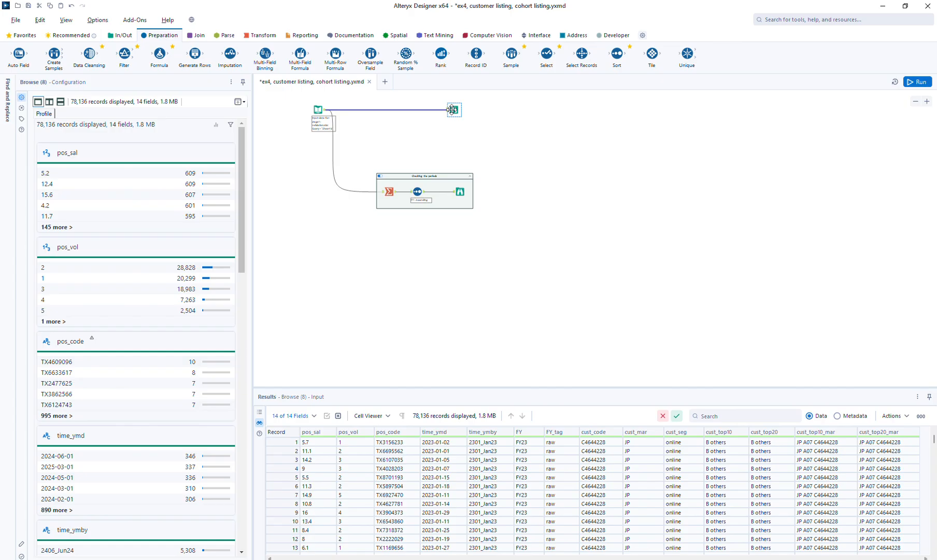
click(256, 36)
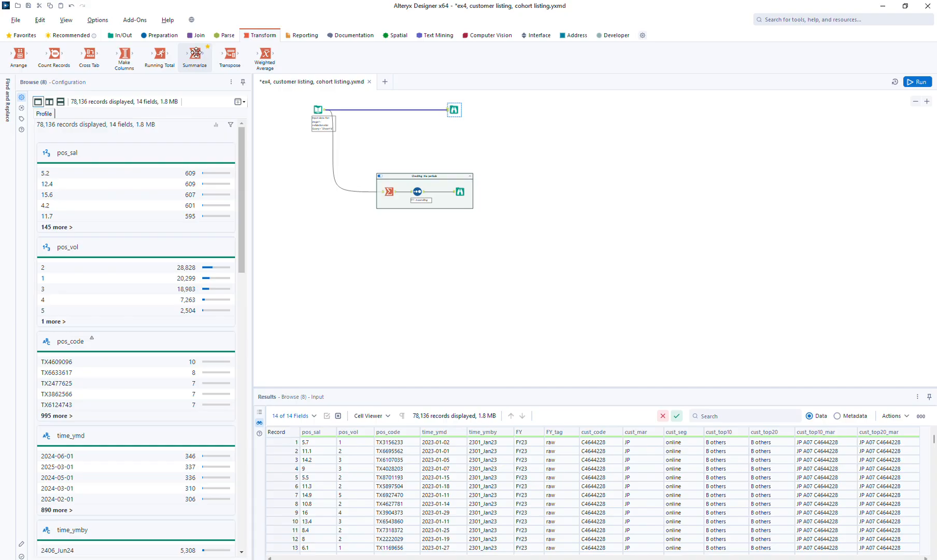
drag(195, 53, 403, 109)
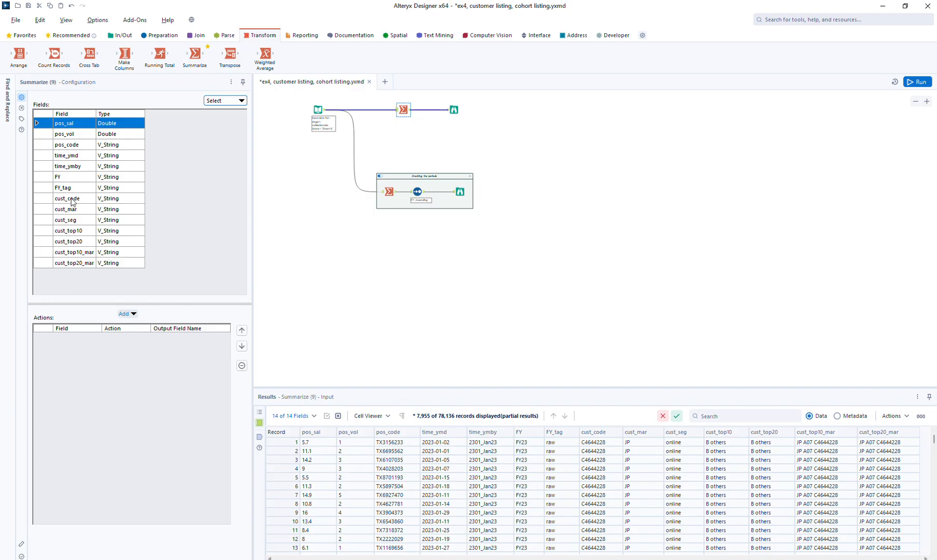
- Add a Group By action on the cust_code field in the Summarize tool
click(73, 202)
click(127, 312)
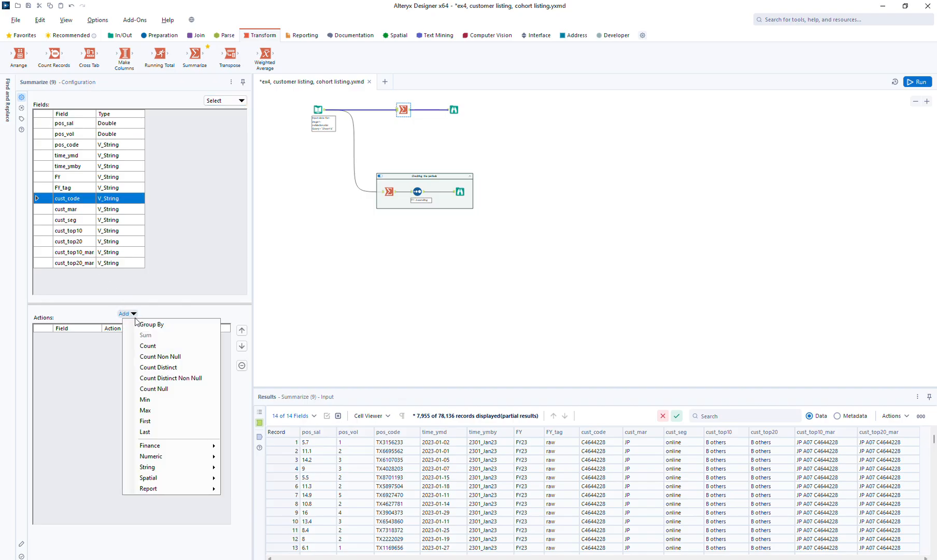
click(137, 324)
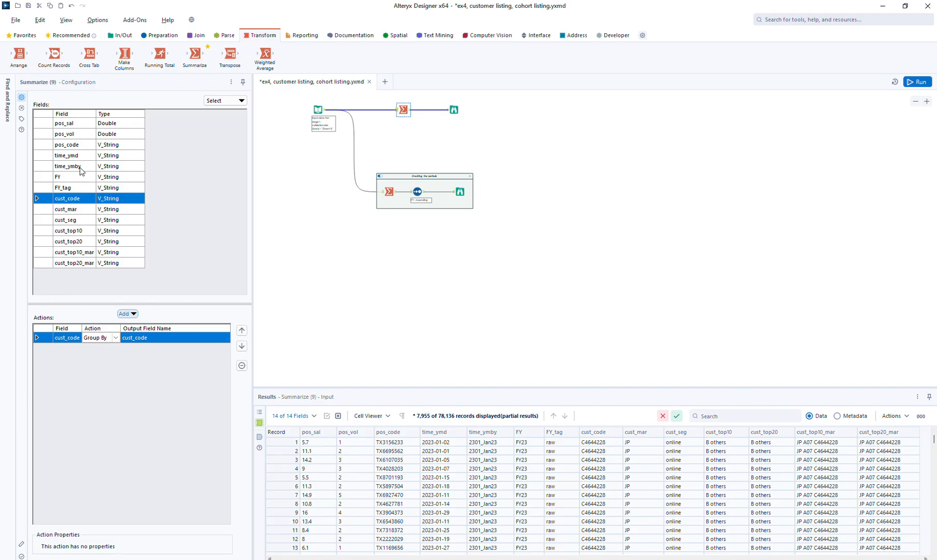
- Add a Min action on time_ymd and name its output field cust_FCD
click(78, 157)
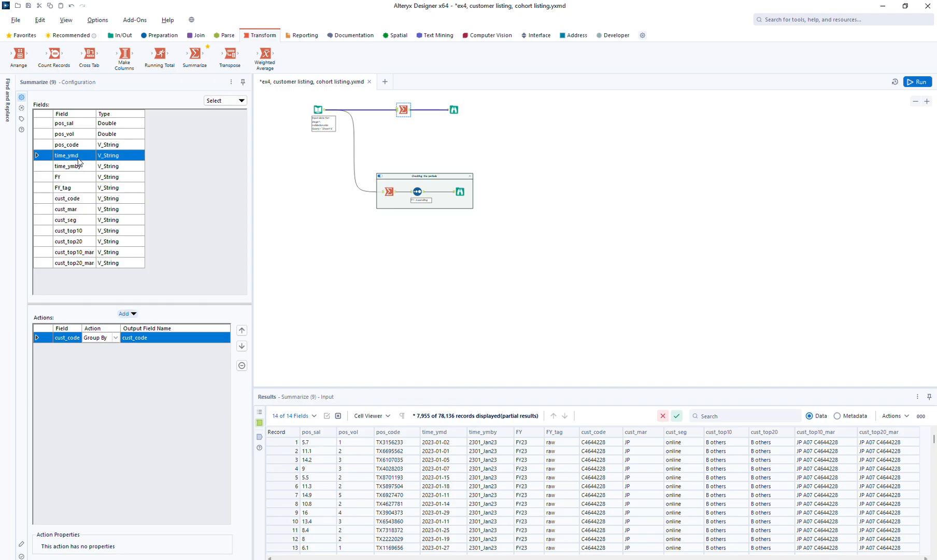
click(128, 314)
click(155, 398)
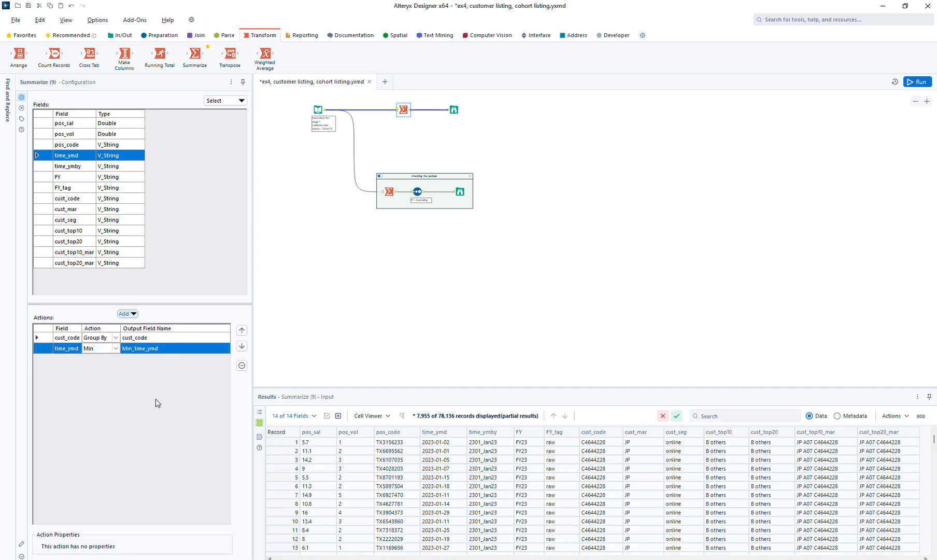
click(146, 348)
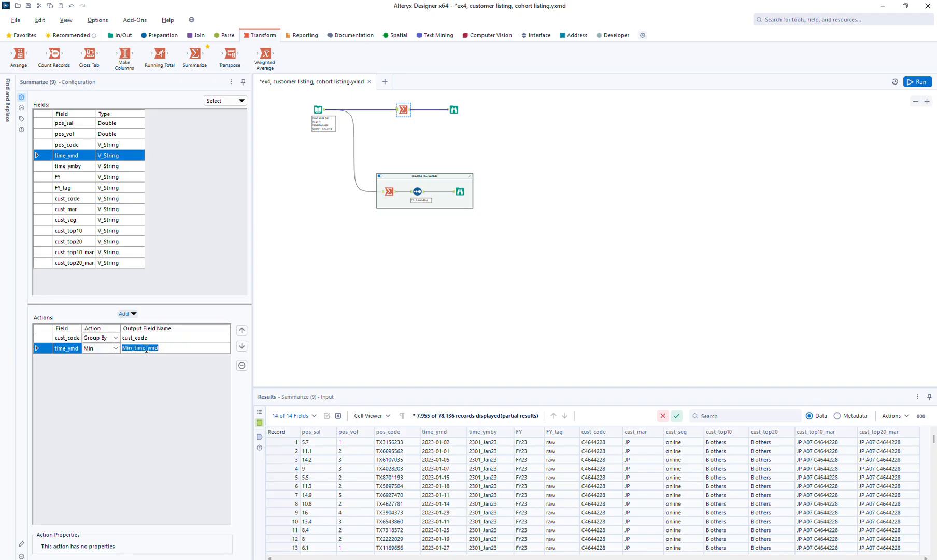
text(cust_FCD)
- Add a Max action on time_ymd and name its output field cust_LCD
click(126, 313)
click(147, 411)
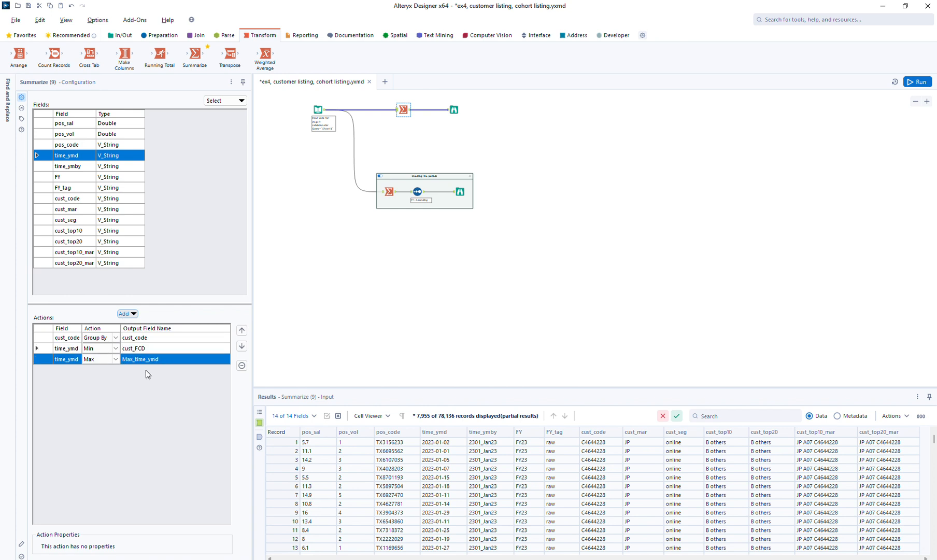
click(138, 357)
text(cust_)
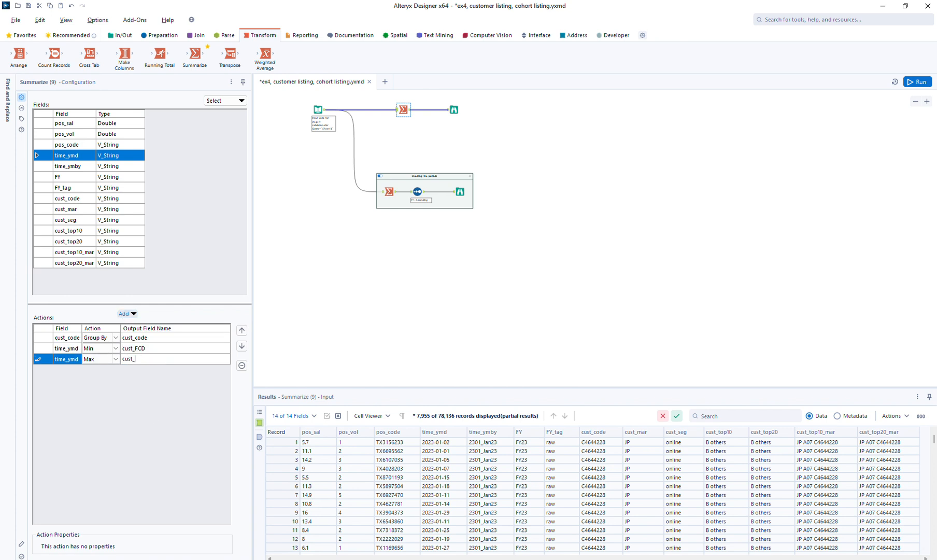
text(LCD)
- Add a Sum action on pos_sal with output name csst_LTV, and run the workflow to view the summarized customer listing
click(76, 127)
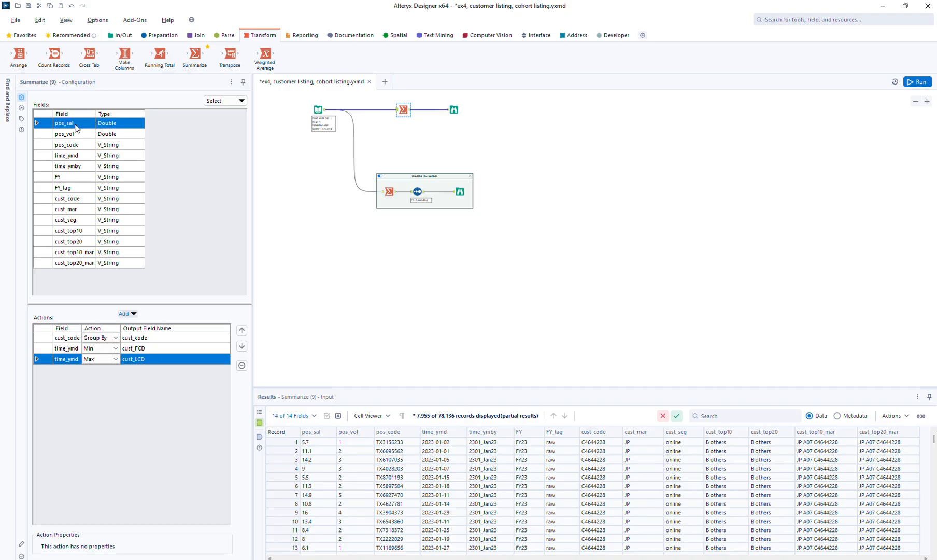
click(126, 314)
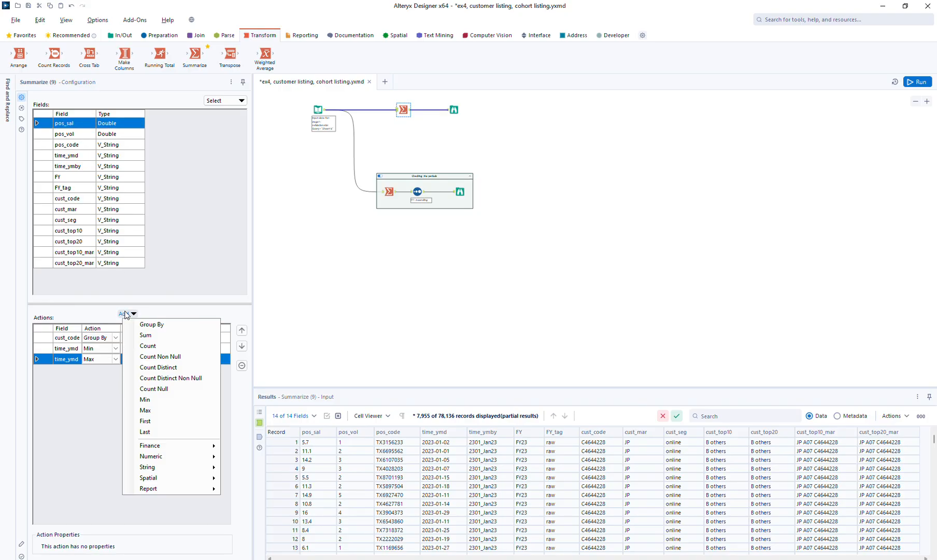
click(162, 336)
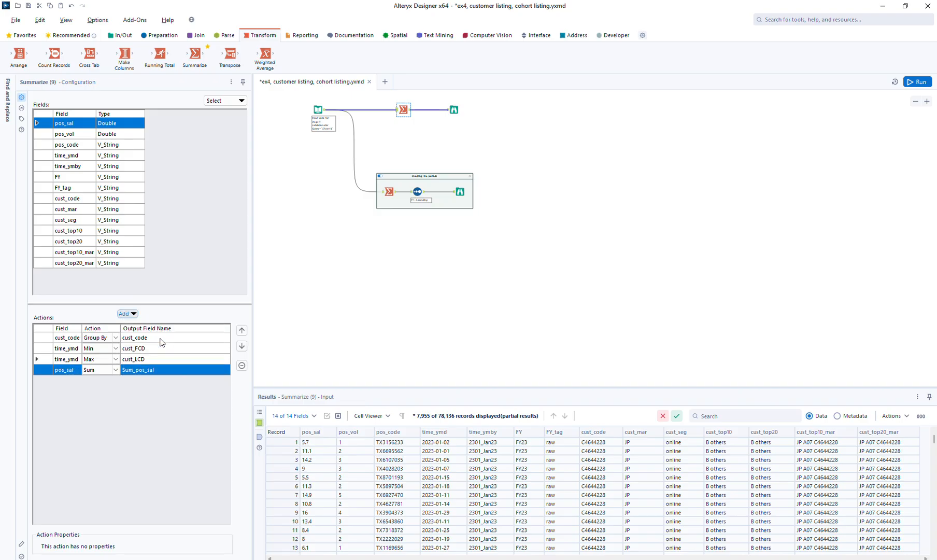
click(162, 372)
text(cst)
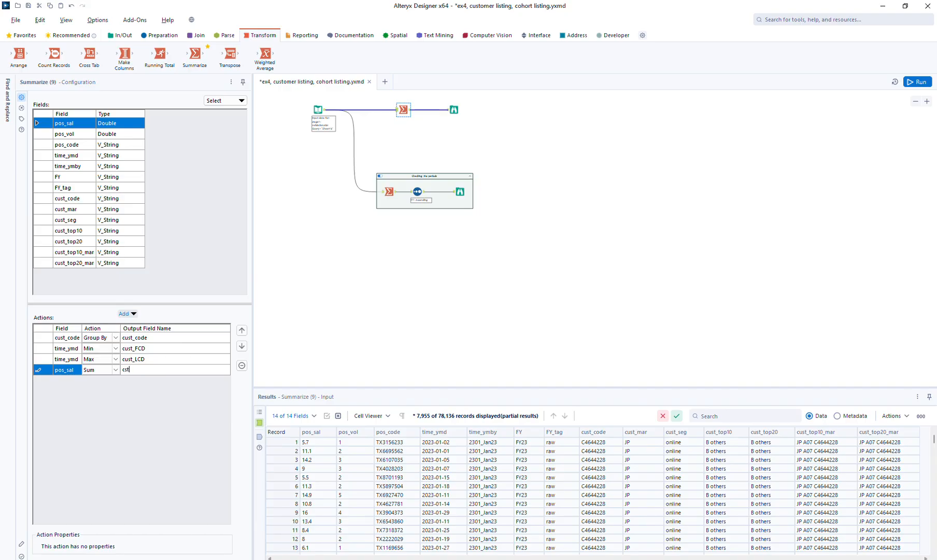
text(t_LTV)
click(917, 81)
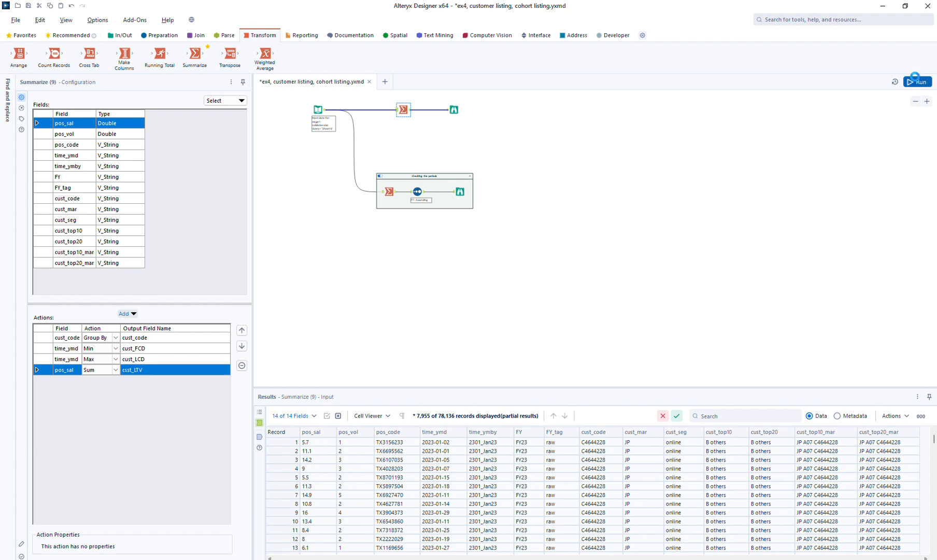
click(454, 112)
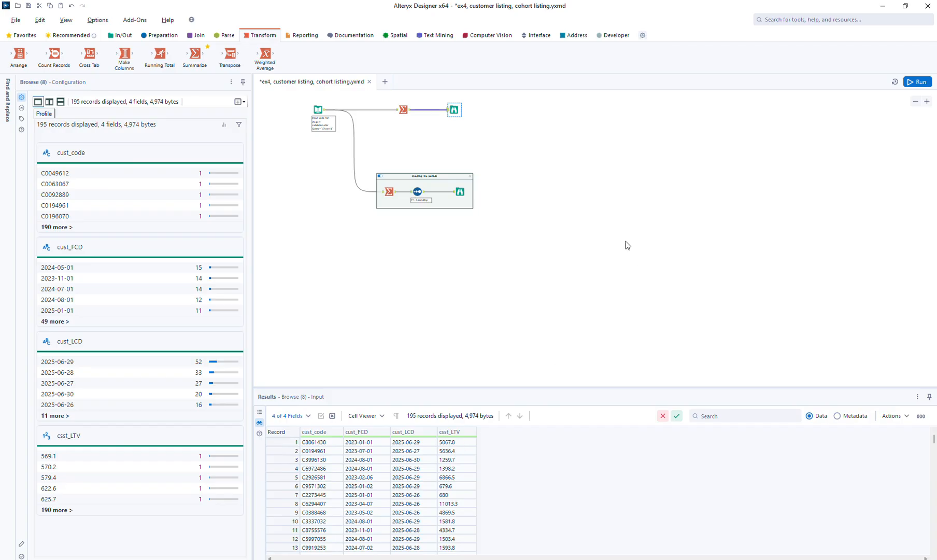
- Insert a Sort tool between the Summarize and Browse tools, ordering by csst_LTV descending
click(174, 39)
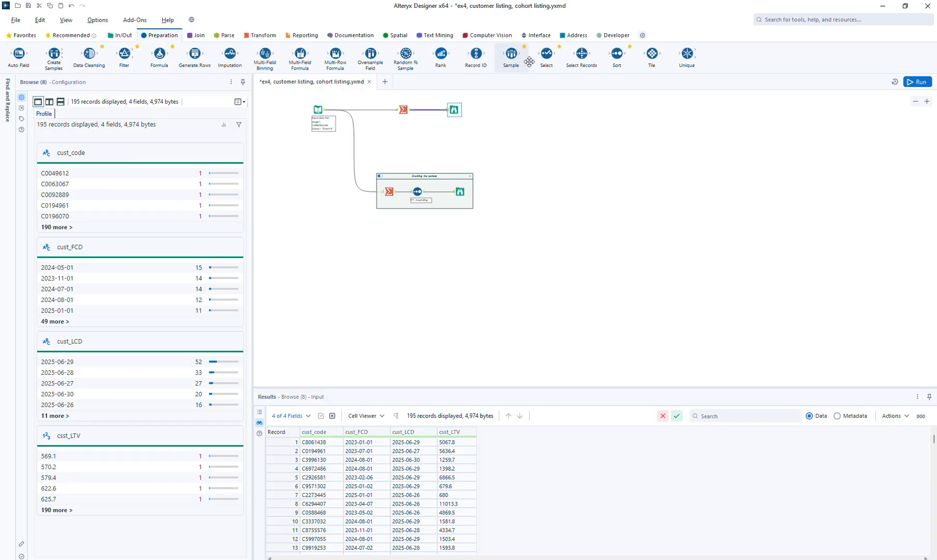
drag(616, 54, 429, 109)
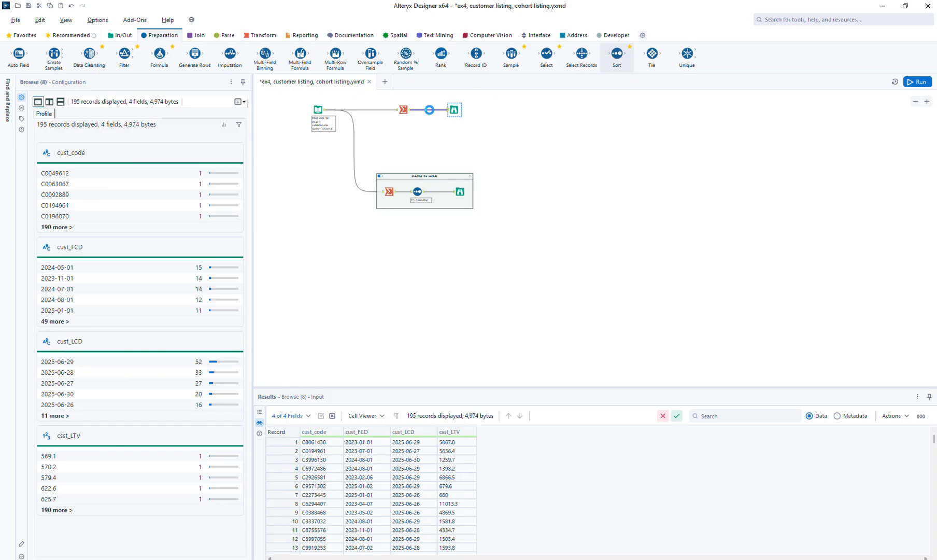
click(52, 151)
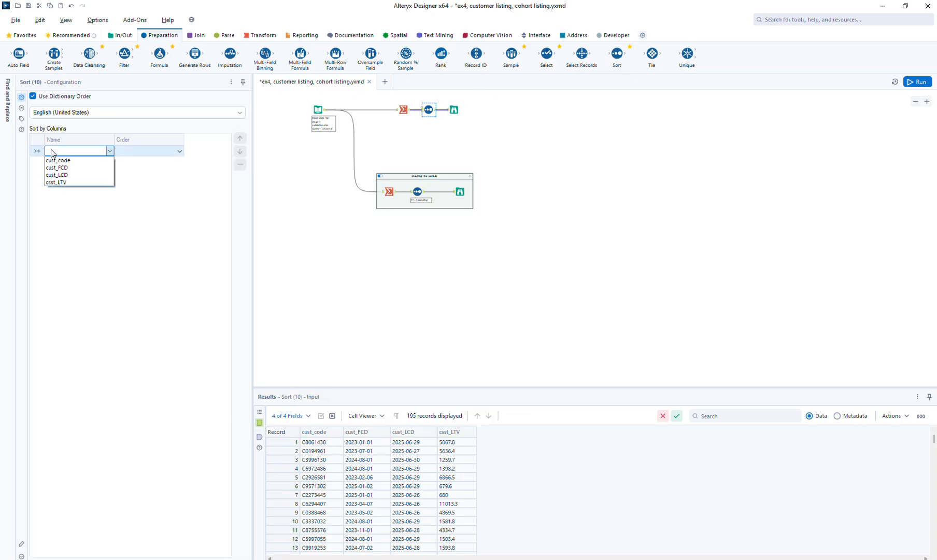
click(60, 182)
click(150, 152)
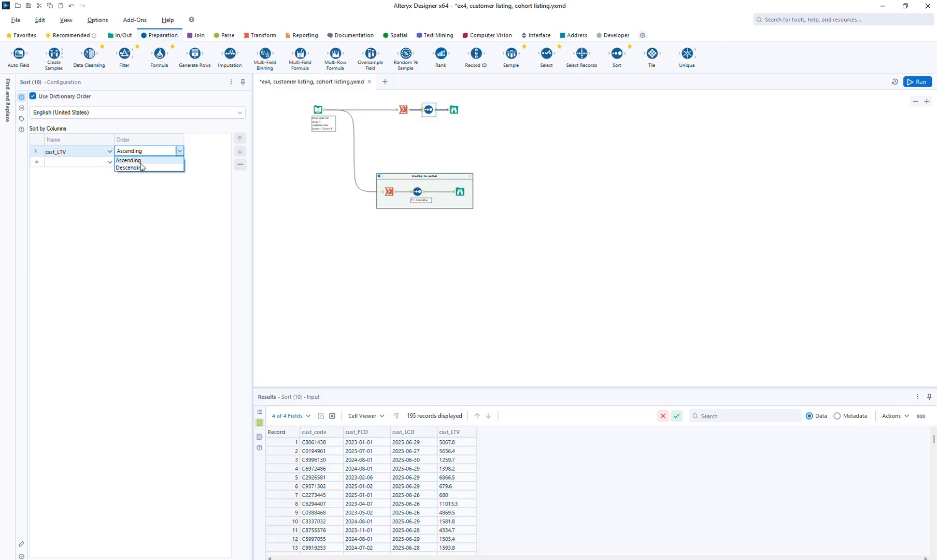
click(142, 169)
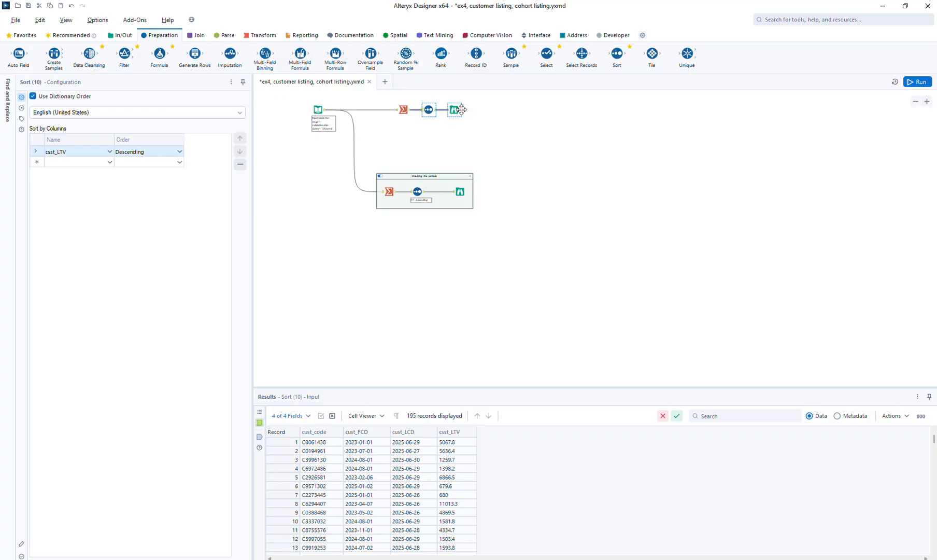
- Shift the Browse tool away from the Sort tool and rerun the workflow, reviewing the sorted customer listing from first to last record
click(458, 109)
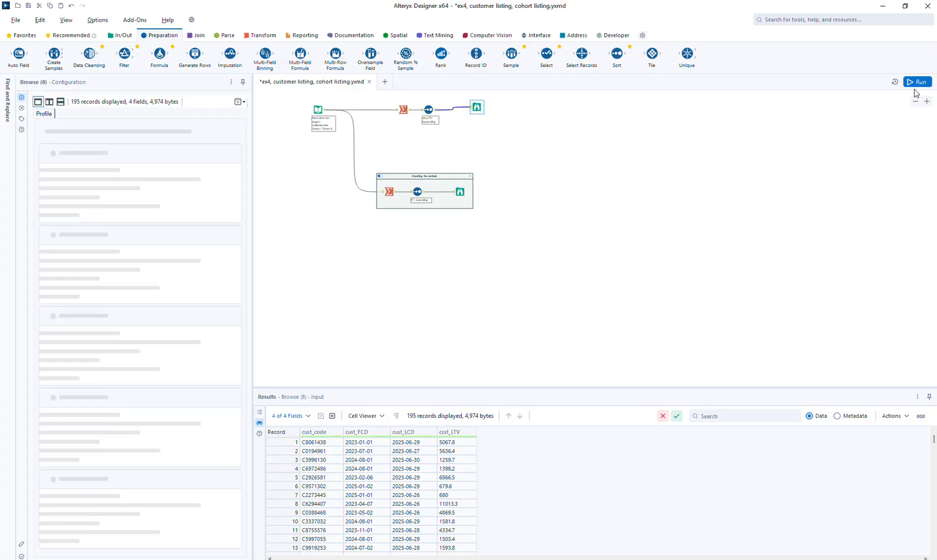
click(916, 83)
click(477, 107)
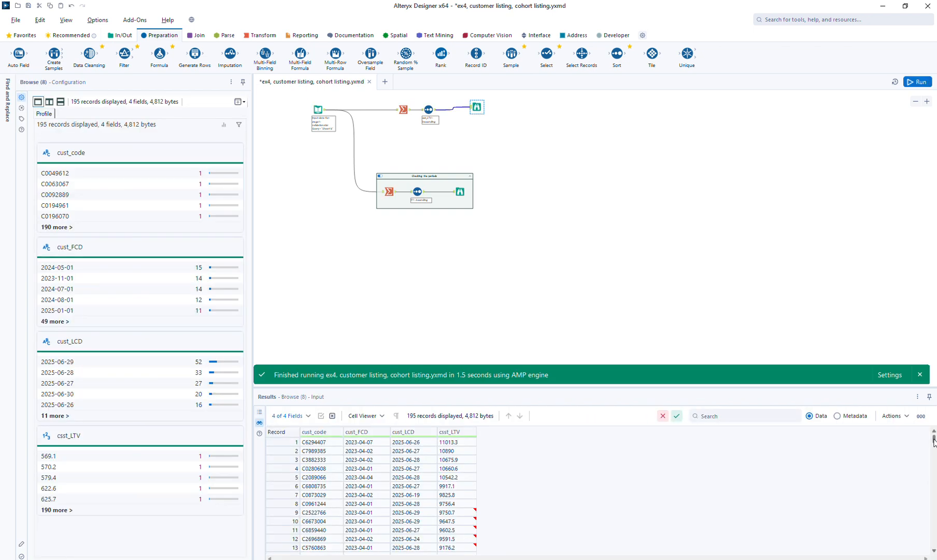
drag(933, 441, 933, 548)
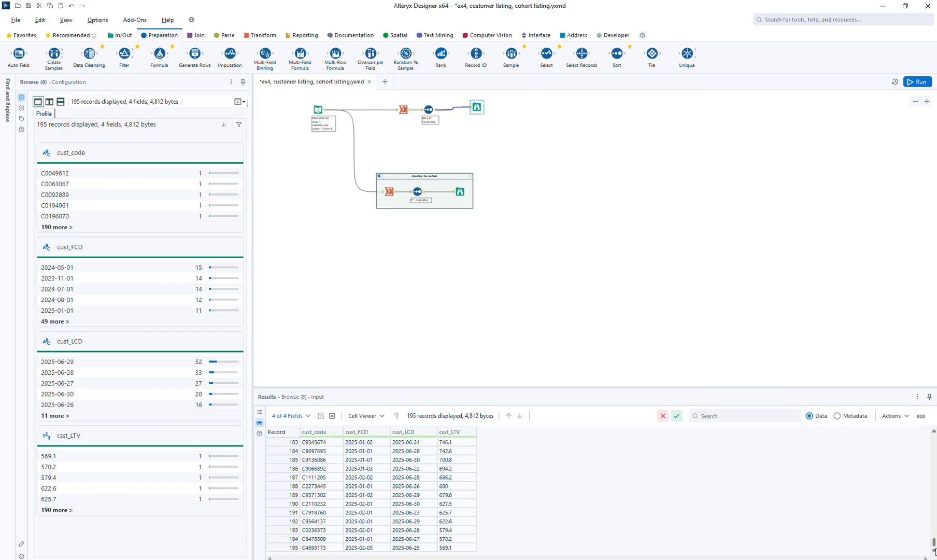
drag(933, 549, 933, 438)
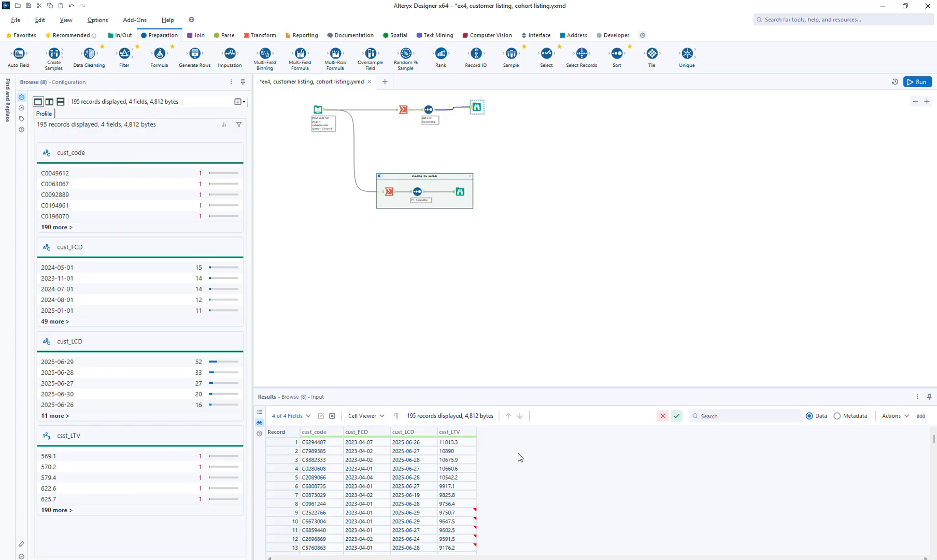
- Move all the workflow's tools and the container down the canvas to free space above them
drag(473, 108, 481, 118)
drag(292, 94, 508, 228)
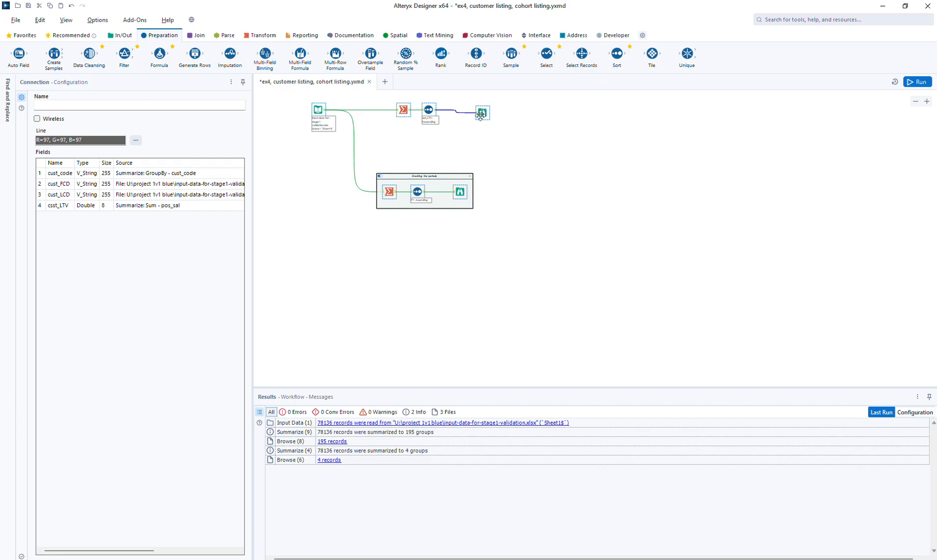
drag(481, 104, 479, 145)
click(346, 126)
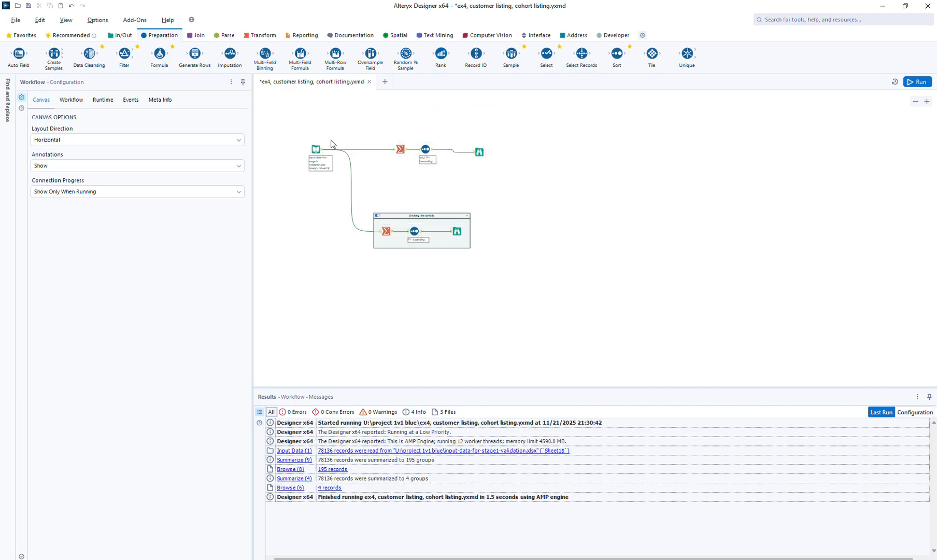
- Add a second Summarize tool on a new branch from the Input Data tool, above the customer listing branch
click(322, 151)
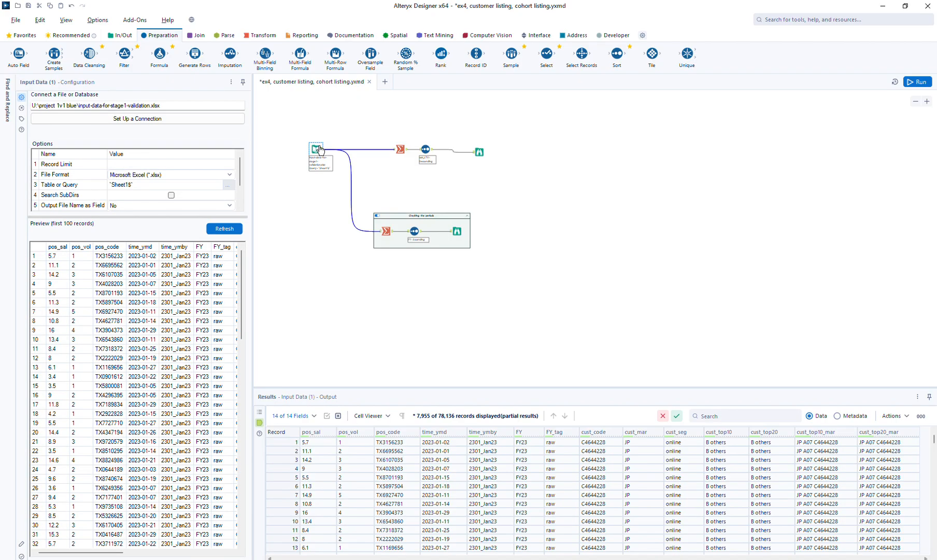
click(255, 36)
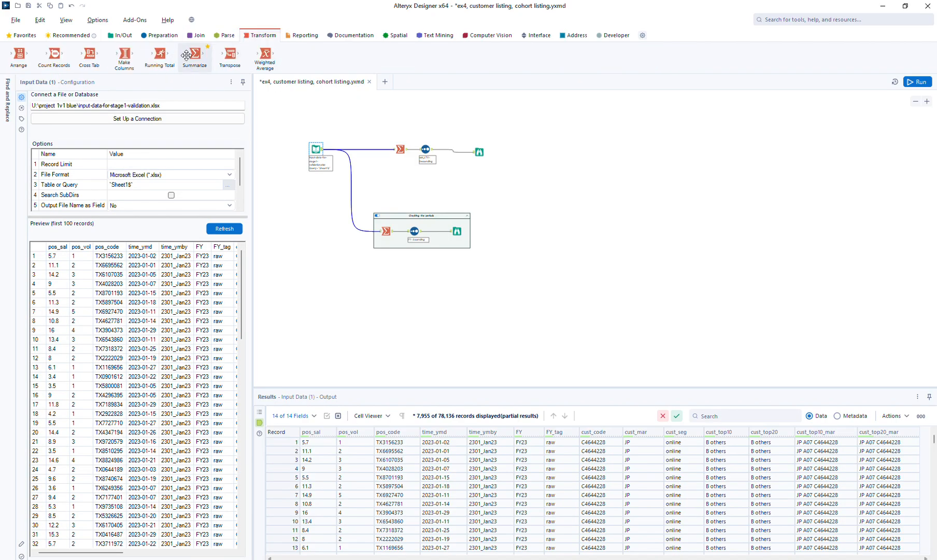
drag(189, 55, 359, 118)
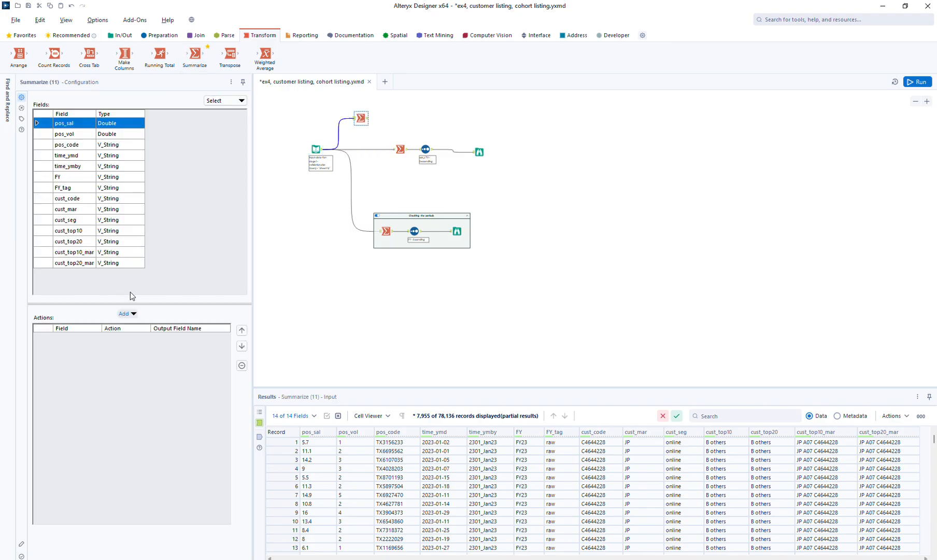
- Add a Count action on pos_sal in the new Summarize tool and name its output field rows
click(125, 314)
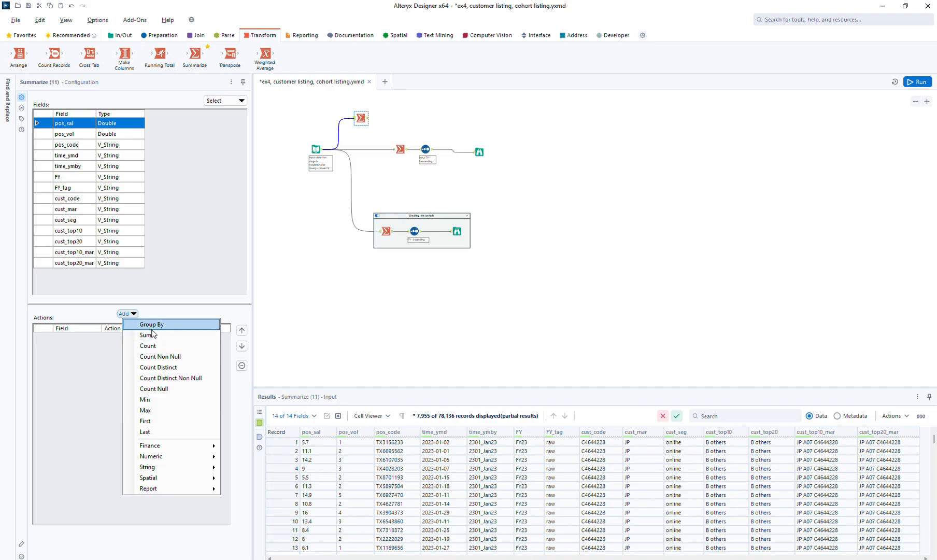
click(148, 345)
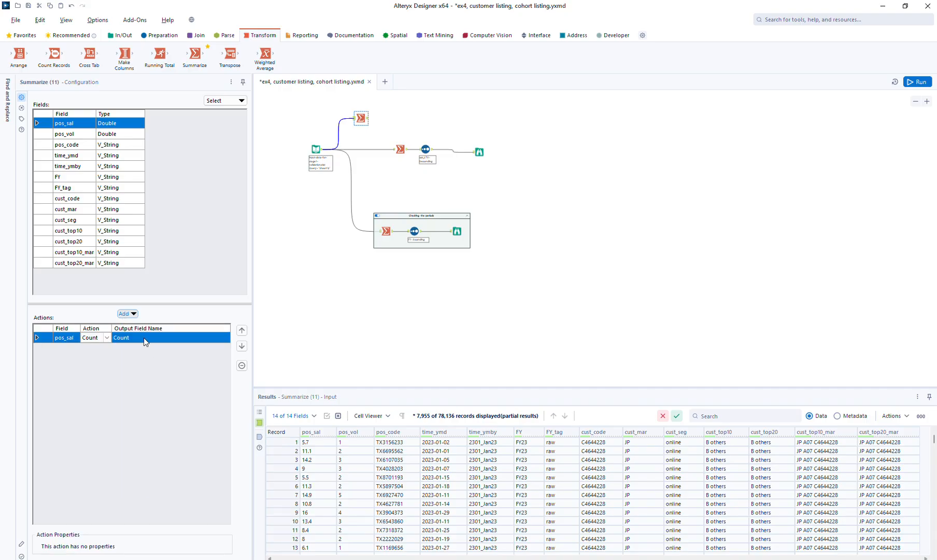
click(115, 337)
text(rows)
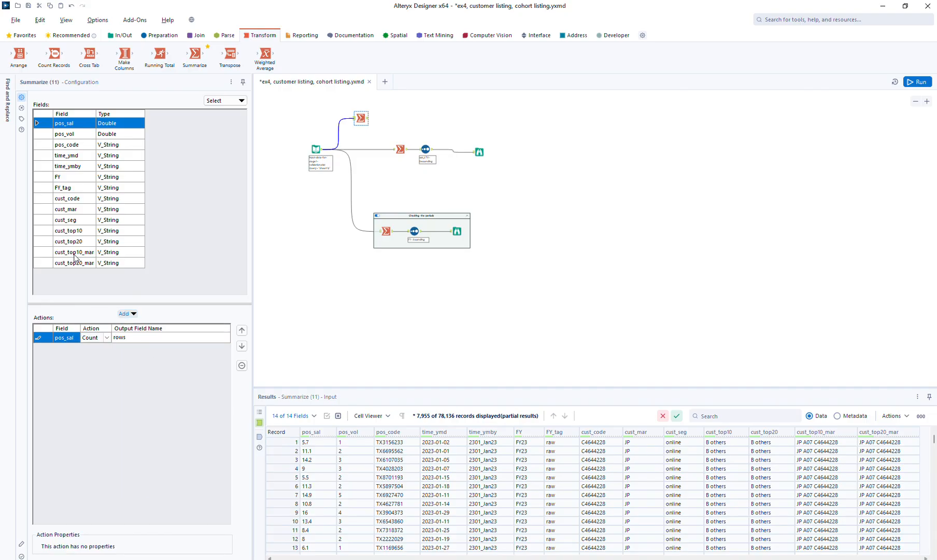
- Add a Count Distinct Non Null action on pos_code in the new Summarize tool and name its output field dcx
click(82, 148)
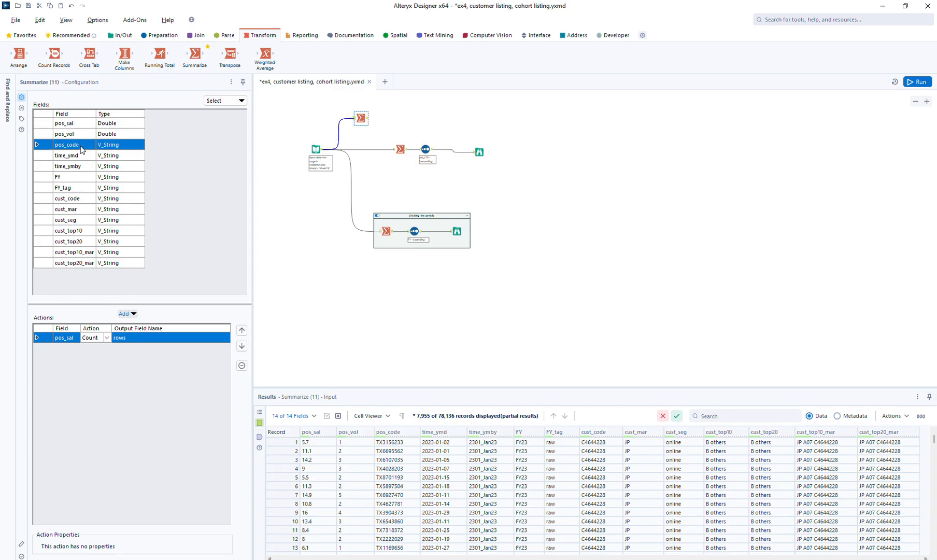
click(129, 314)
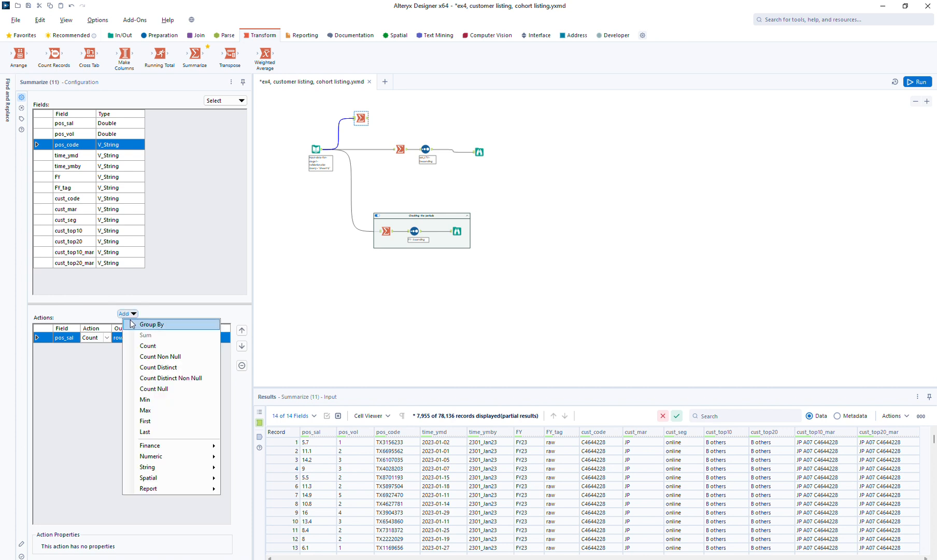
click(181, 380)
click(177, 348)
text(dc)
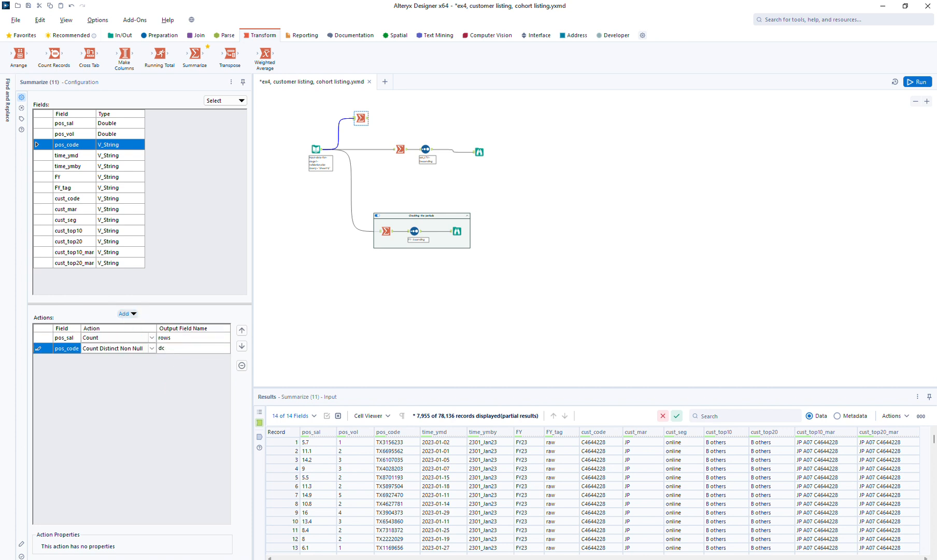
text(x)
- Add a Count Distinct Non Null action on time_ymby and name its output field dcm
click(79, 170)
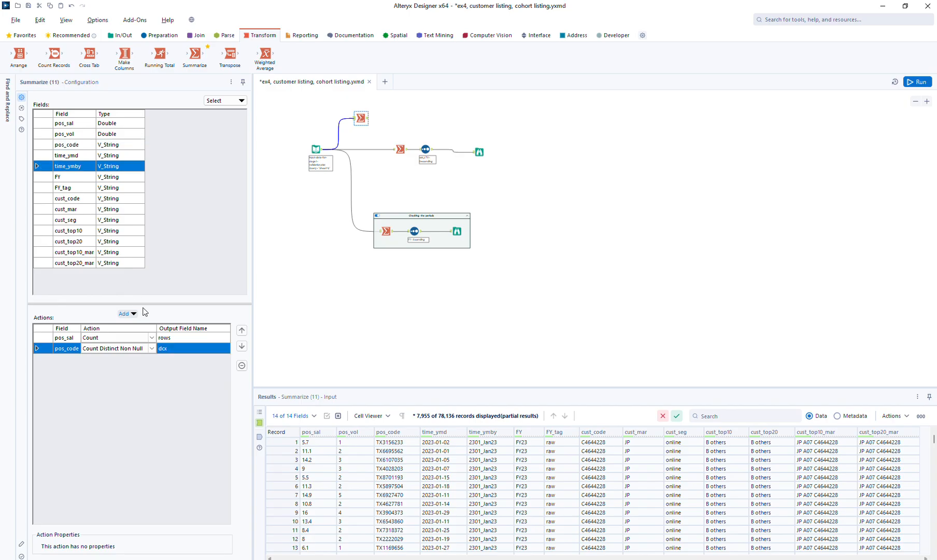
click(127, 313)
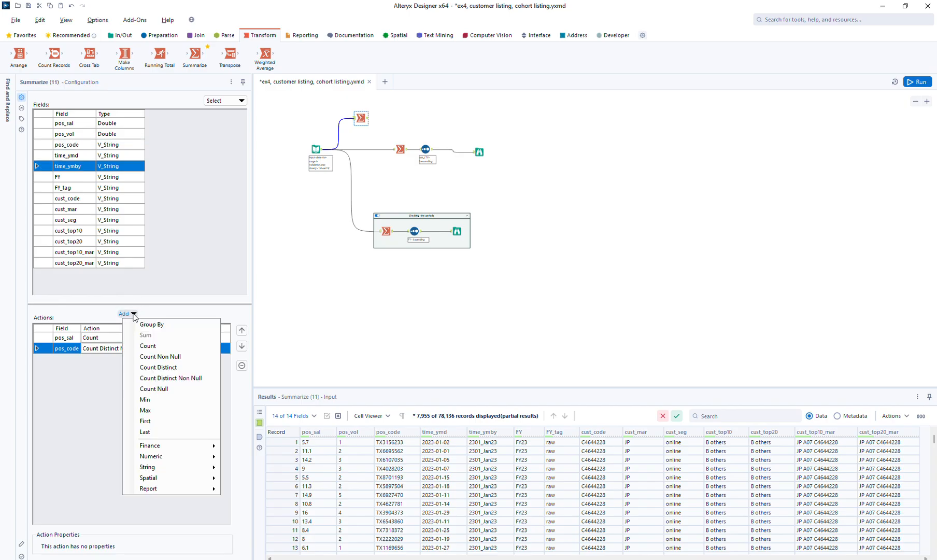
click(166, 378)
click(188, 359)
text(dcm)
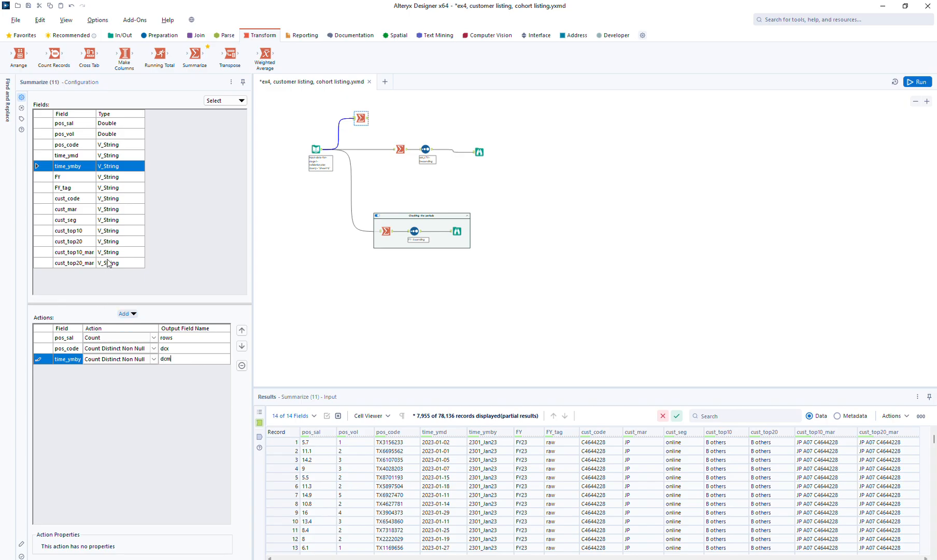
- Add a Count Distinct Non Null action on cust_code and name its output field dcu
click(82, 202)
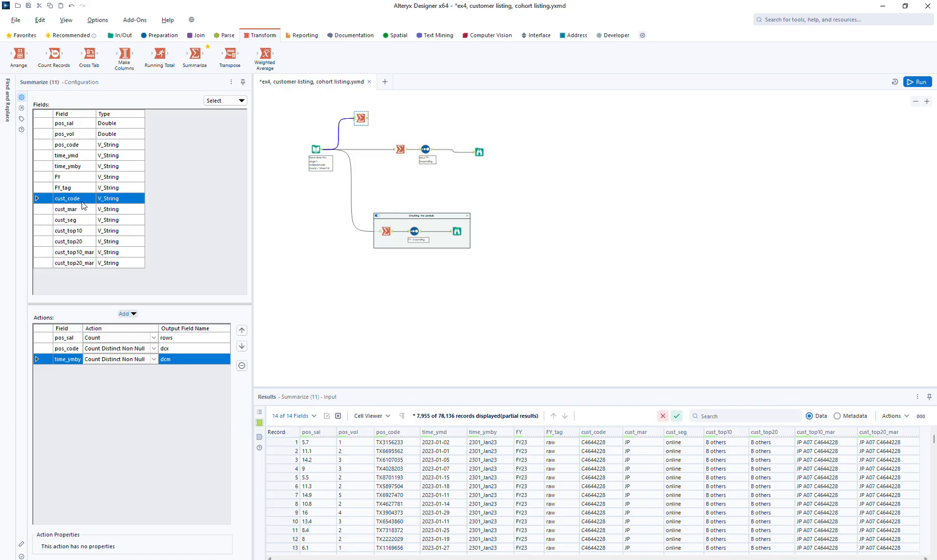
click(133, 313)
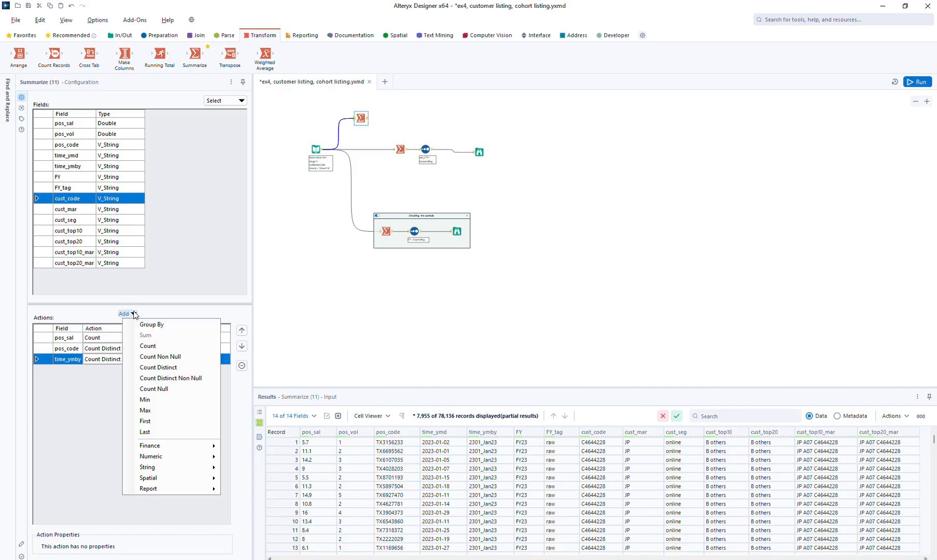
click(163, 375)
click(179, 371)
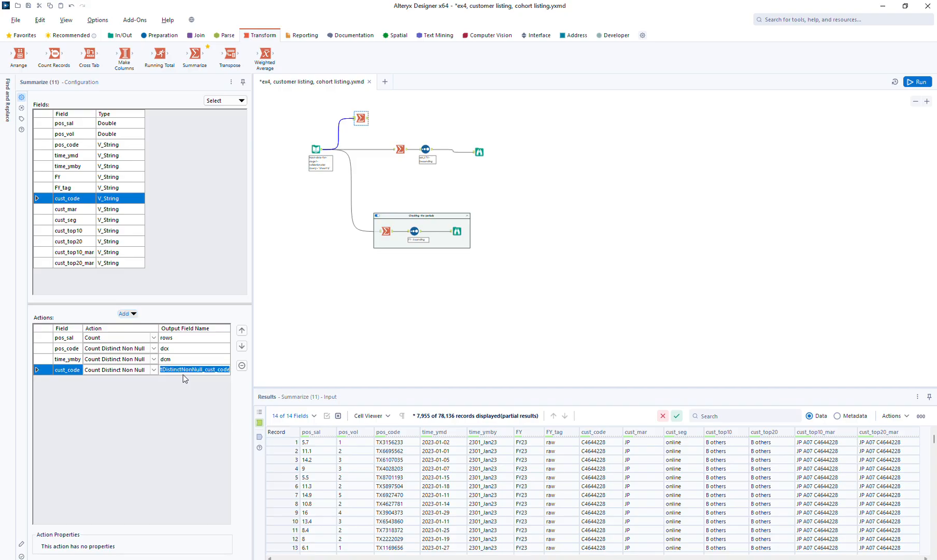
text(dcu)
- Attach a Browse tool to the counts Summarize tool, save the workflow and run it
click(361, 121)
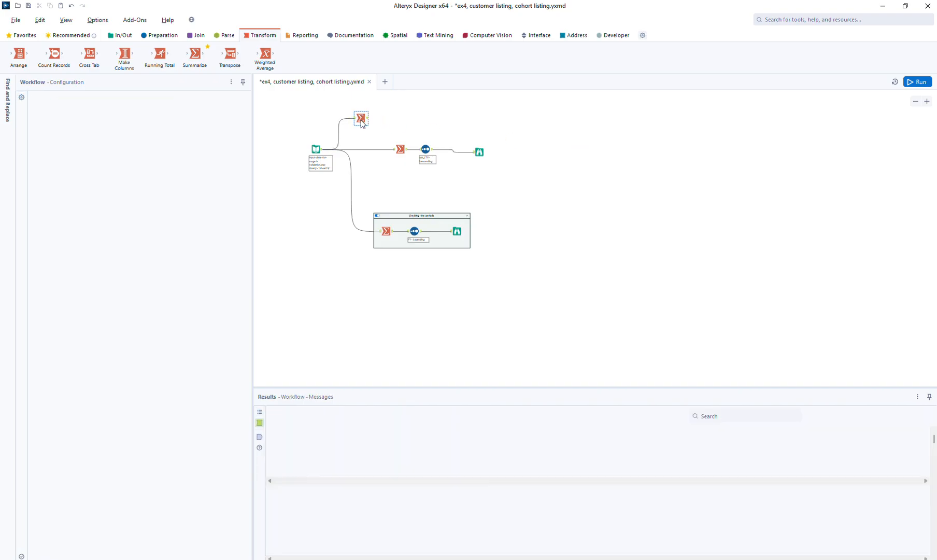
key(ctrl+shift+b)
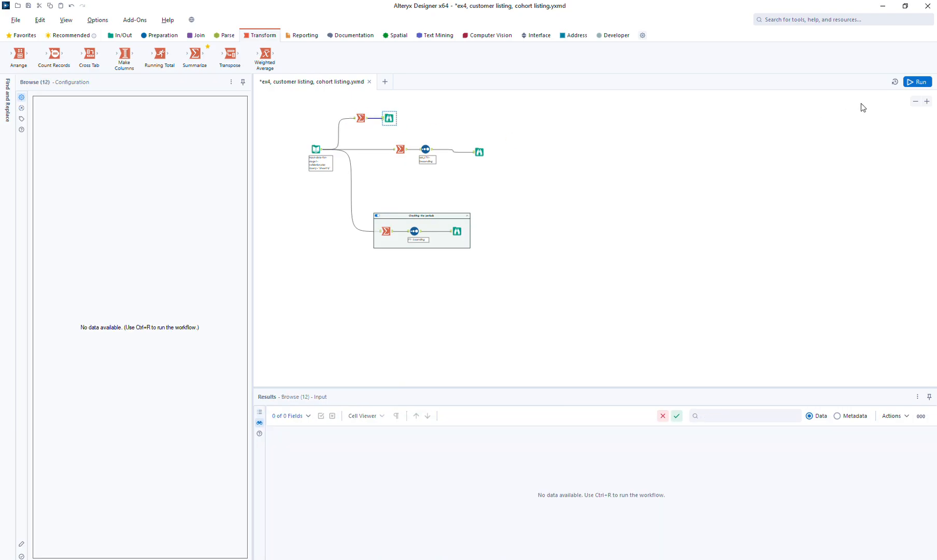
key(ctrl+s)
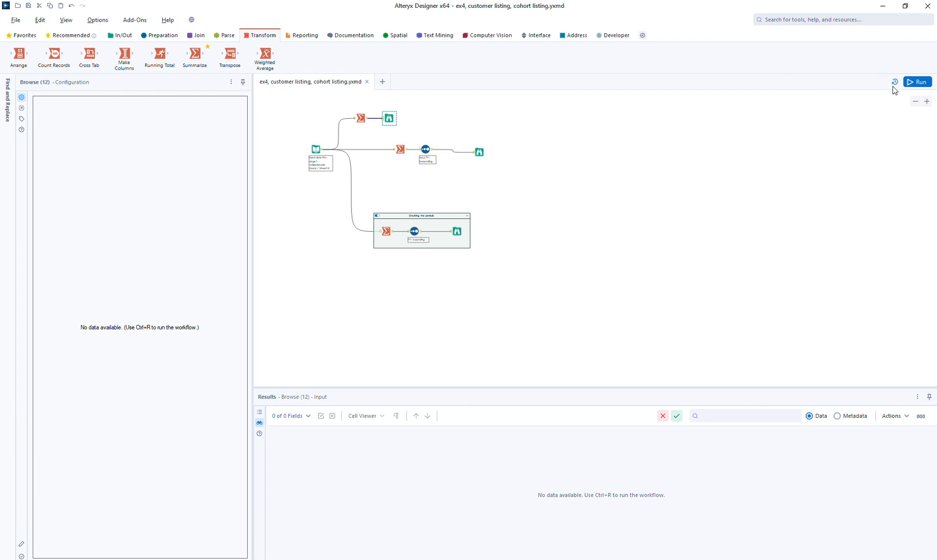
click(917, 82)
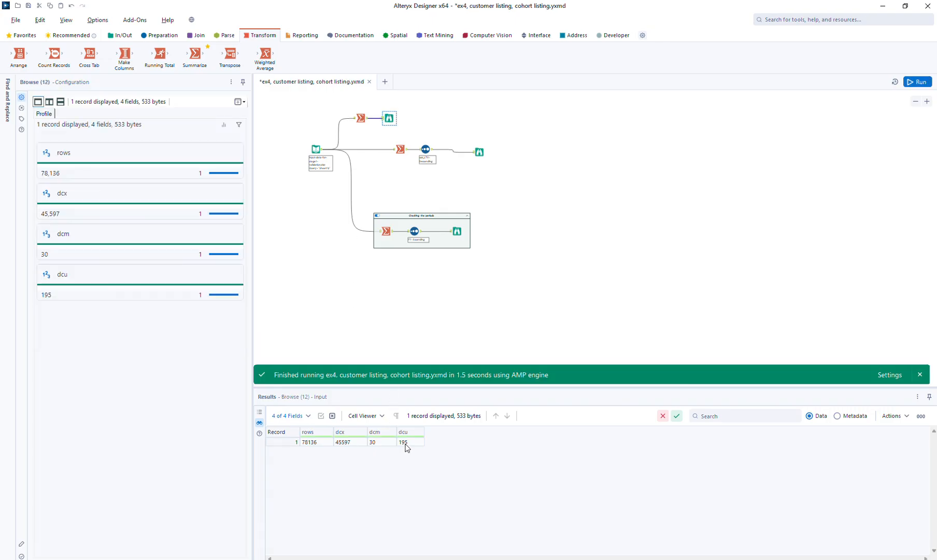
- Compare the counts summary with the customer listing, the input data and the fiscal period check, including its YTD24 record
click(479, 151)
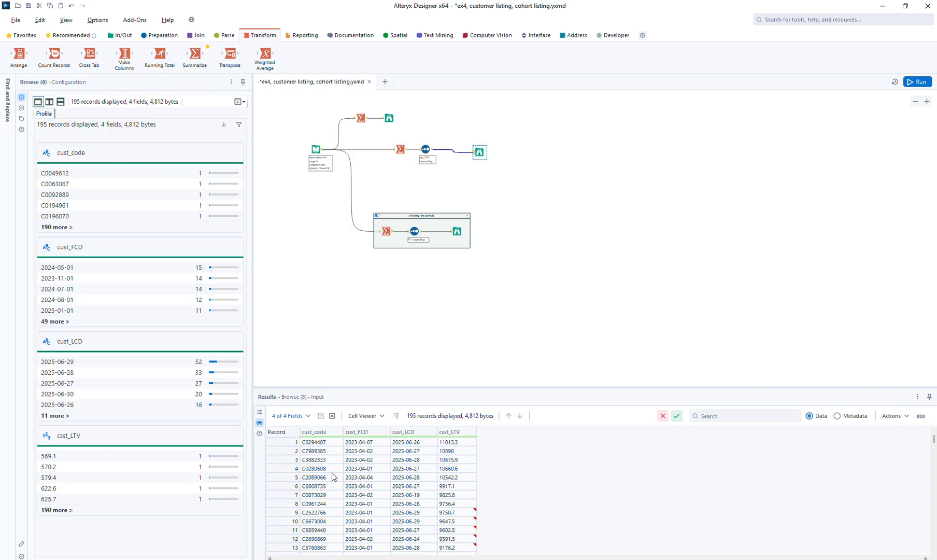
click(389, 118)
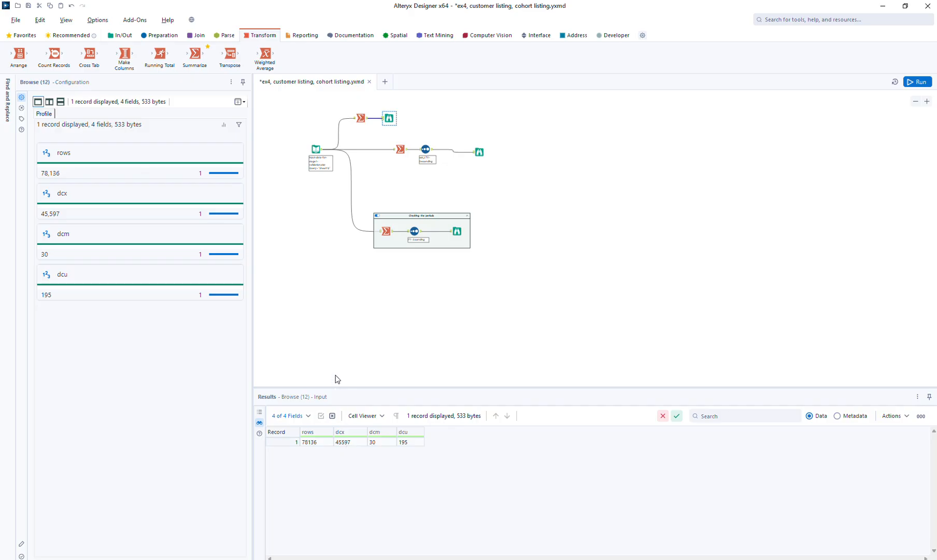
click(320, 151)
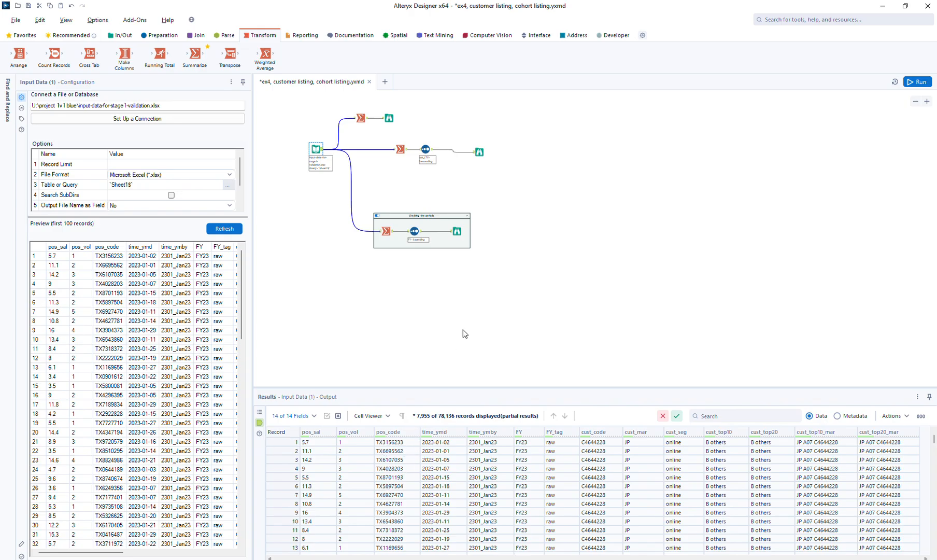
click(392, 114)
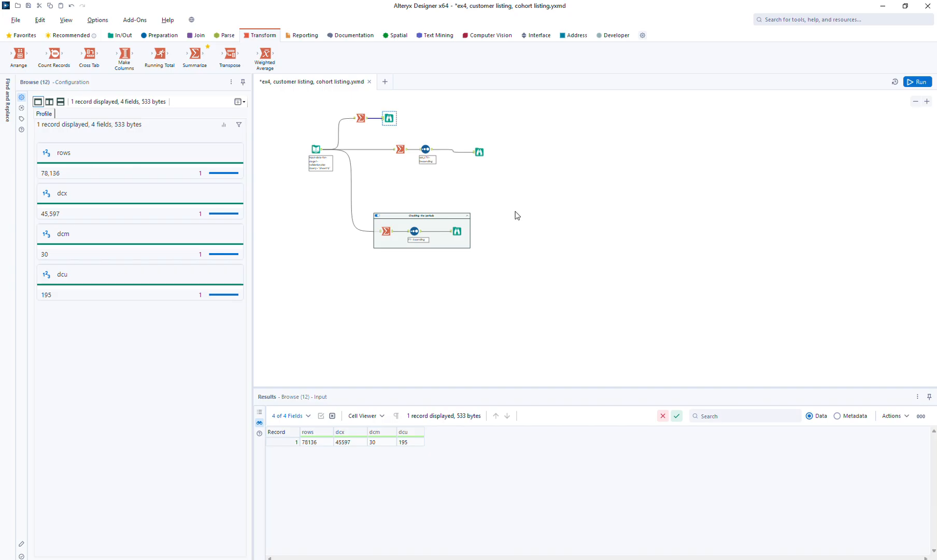
click(457, 231)
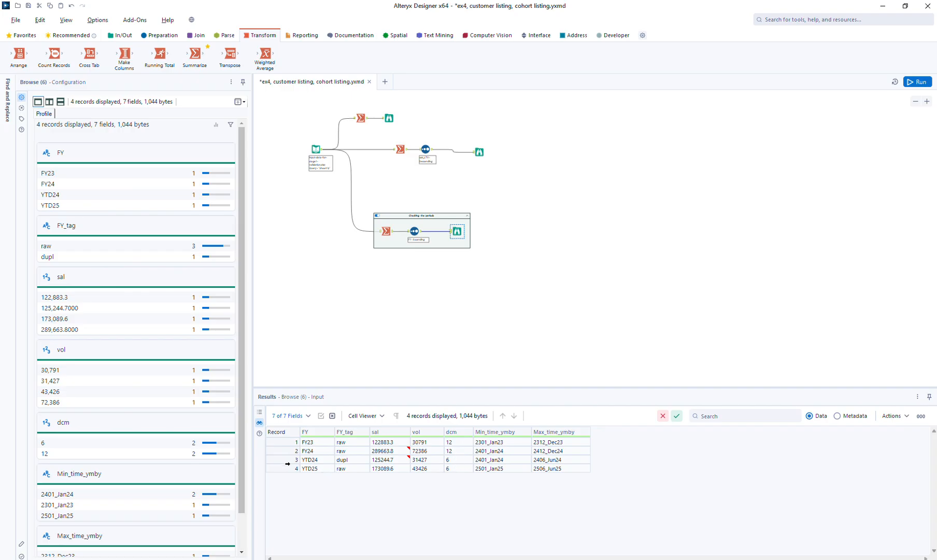
click(287, 460)
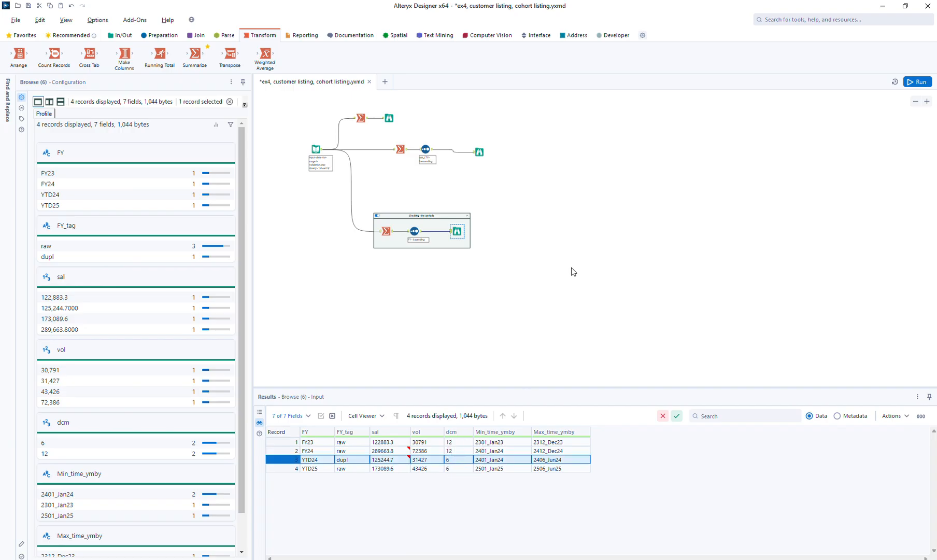
click(480, 151)
click(389, 118)
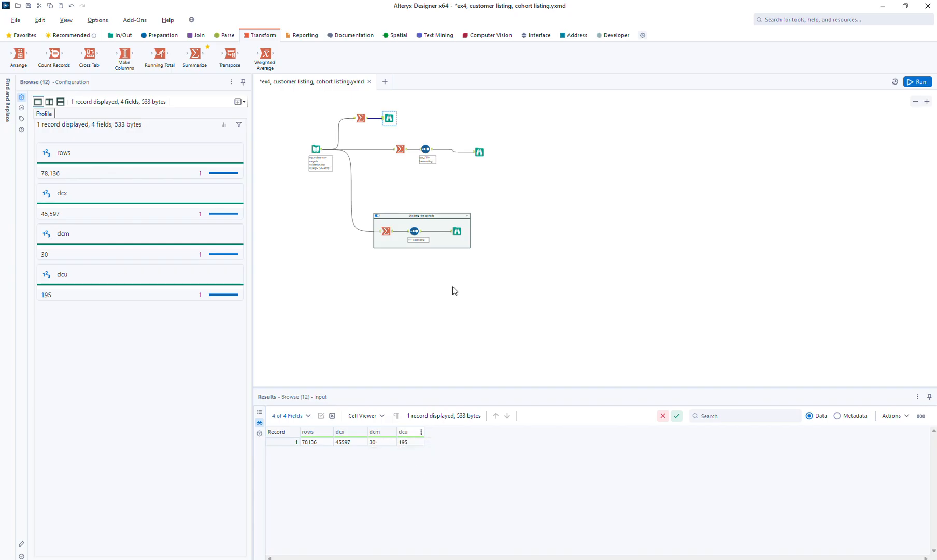
click(478, 152)
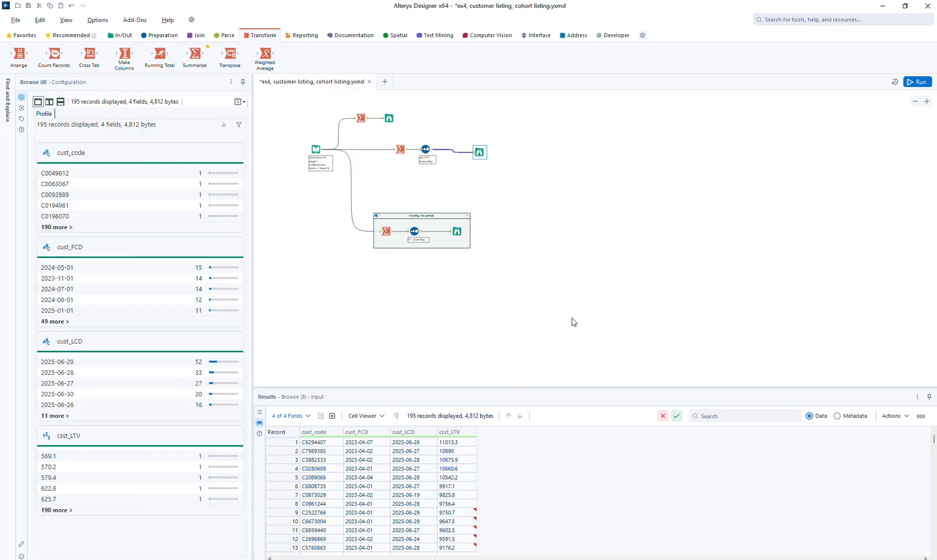
- Save the workflow and add a Formula tool on a new branch from the customer listing's Summarize tool
key(ctrl+s)
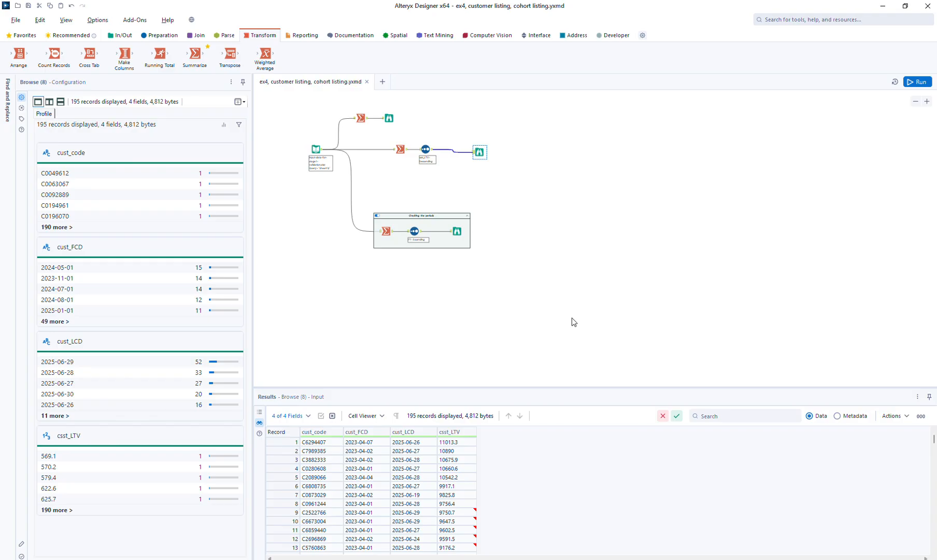
click(405, 153)
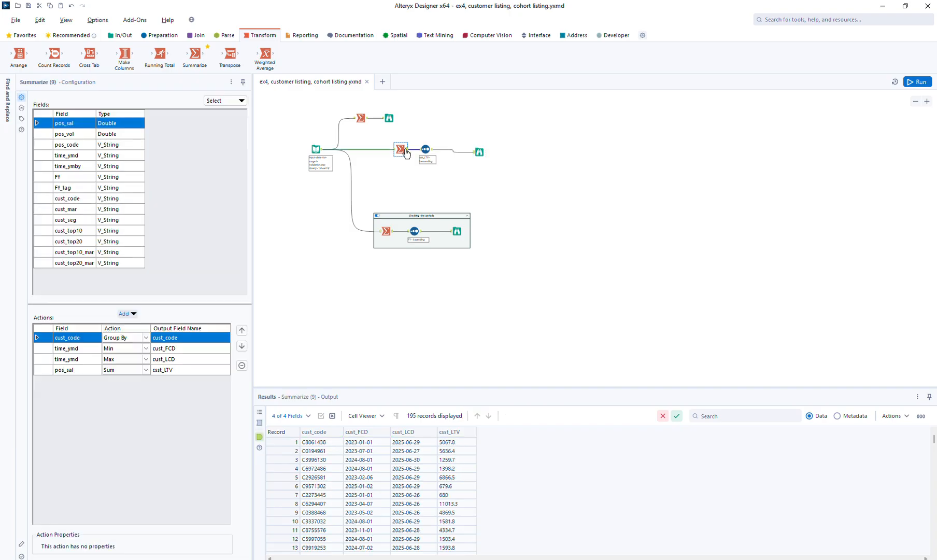
click(484, 147)
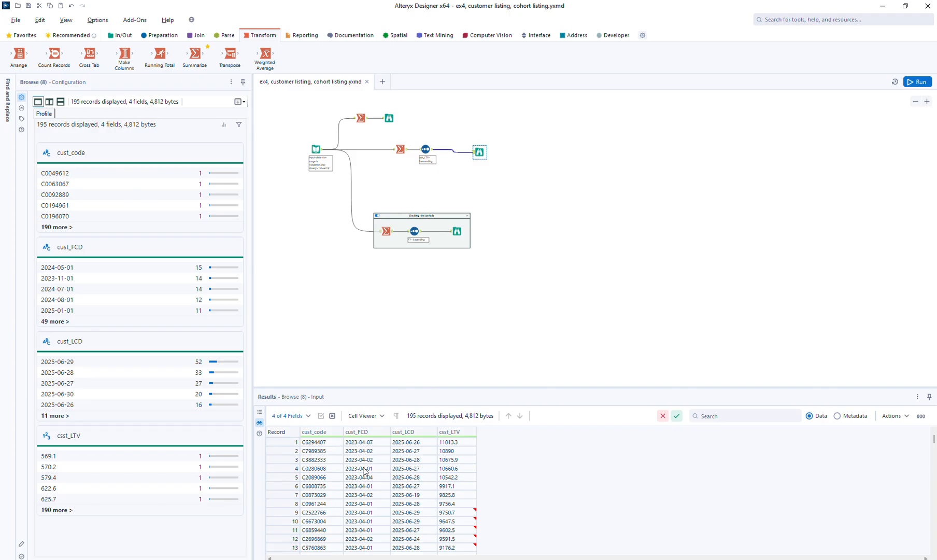
click(157, 39)
drag(160, 54, 438, 176)
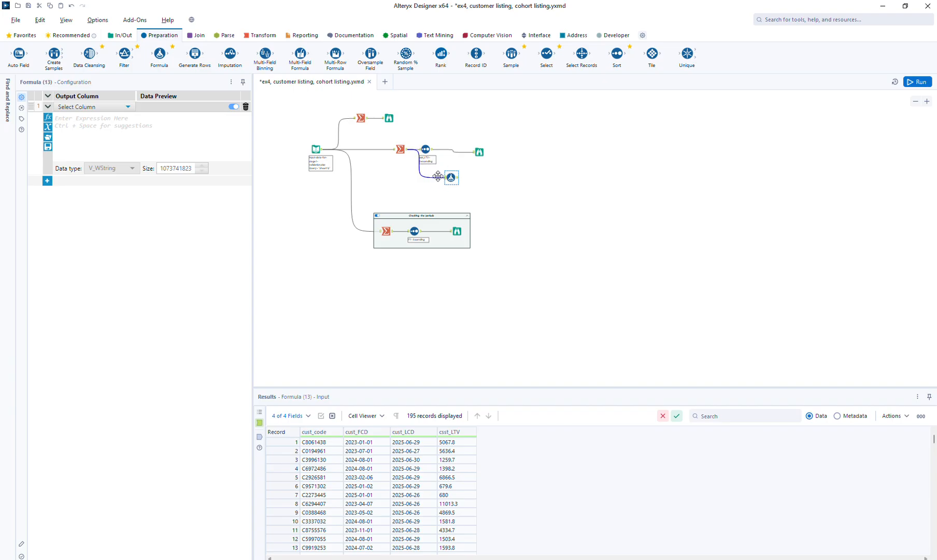
- Add a new output column named cohort ymby in the Formula tool
click(92, 107)
click(92, 112)
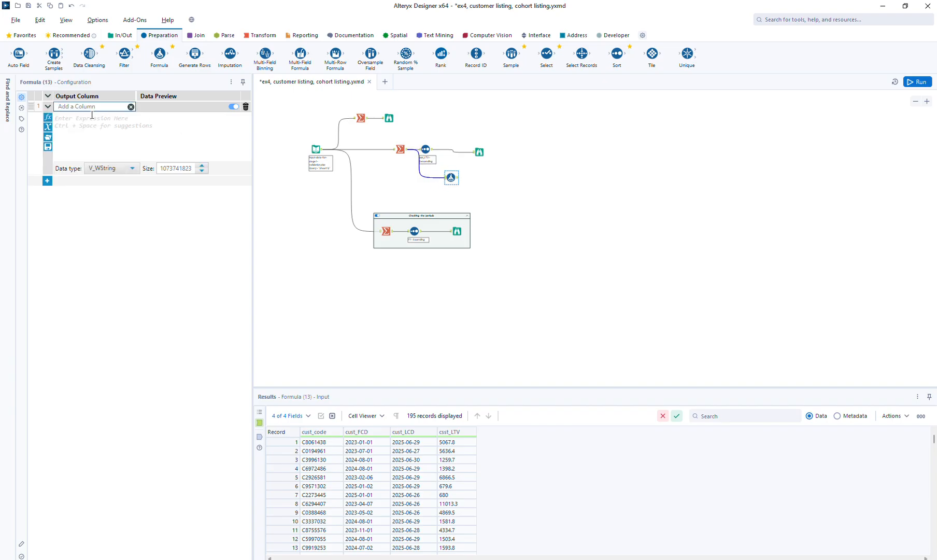
text(cohort)
text( ymbu)
text(ymby)
- Start the cohort ymby expression with the DateTimeFormat function, using [cust_FCD] as its date argument
click(90, 125)
text(date)
text(t)
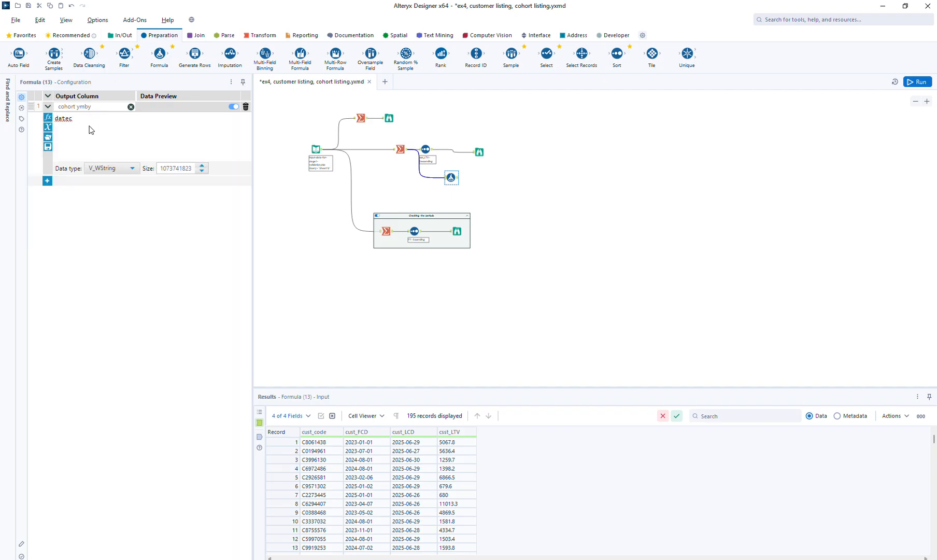
double_click(89, 127)
key(Left)
key(Left)
key(Left)
key(Left)
key(shift+End)
text(for)
double_click(89, 127)
text([)
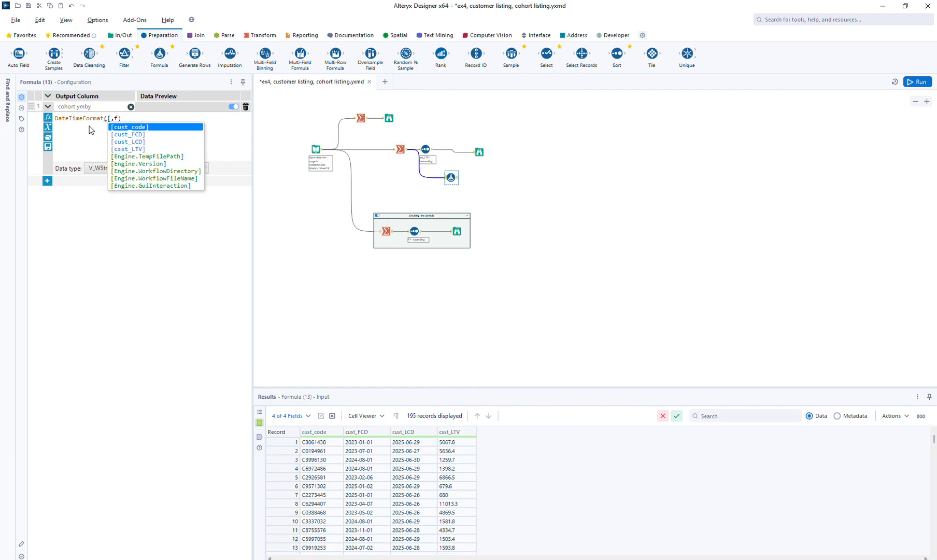
key(Down)
key(Return)
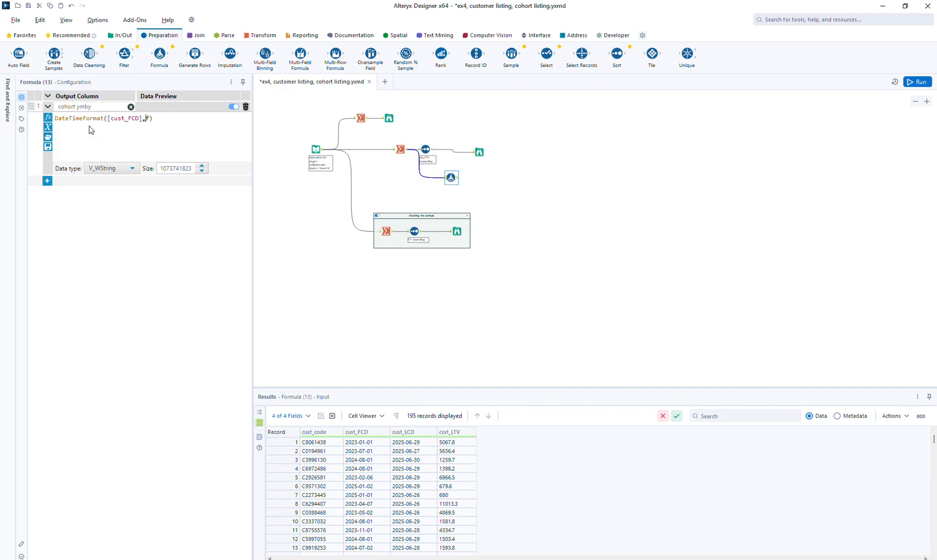
- Set the DateTimeFormat function's format string to "COH%y%m_%b%y"
text(")
text(%)
text(CPH)
key(BackSpace)
key(BackSpace)
text(PH)
key(BackSpace)
key(BackSpace)
text(OH%y%m_%b%y)
- Rerun the workflow to check the Formula tool's output, and move the tool farther from the customer Summarize tool
click(449, 179)
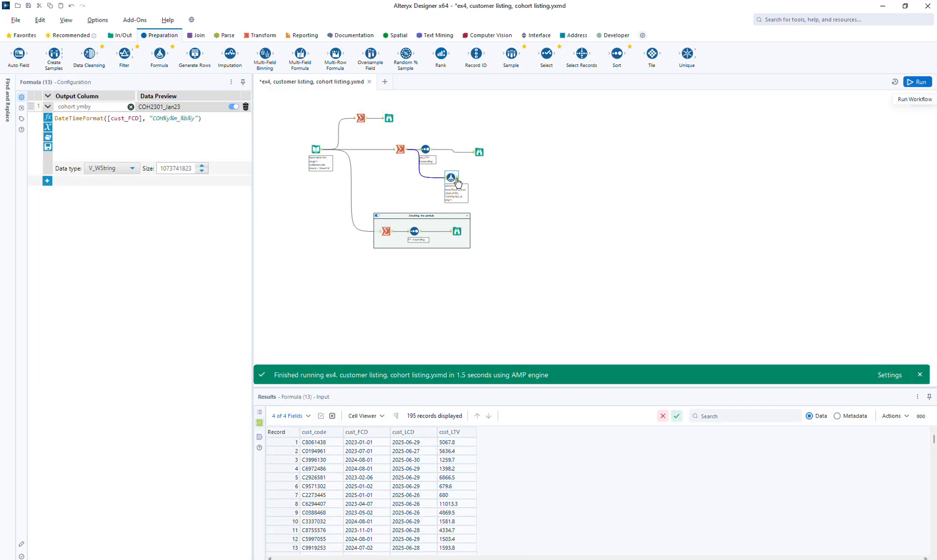
click(457, 179)
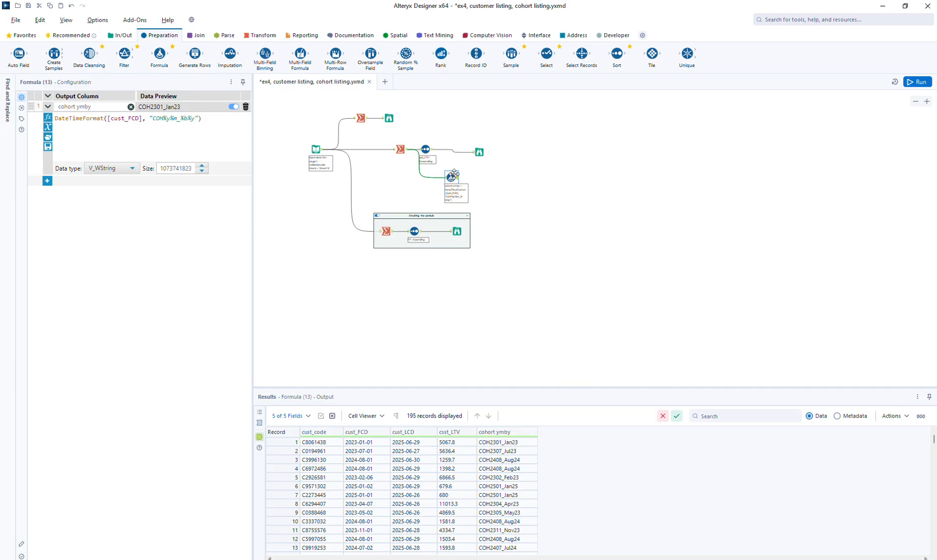
drag(453, 174, 481, 175)
drag(475, 173, 493, 177)
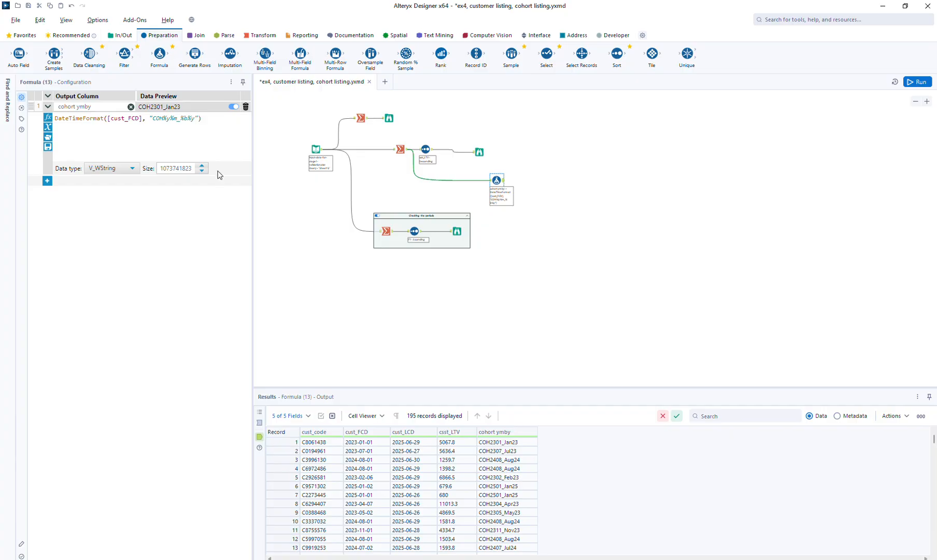
- Add a Summarize tool after the Formula tool and group its output by cohort ymby
click(259, 35)
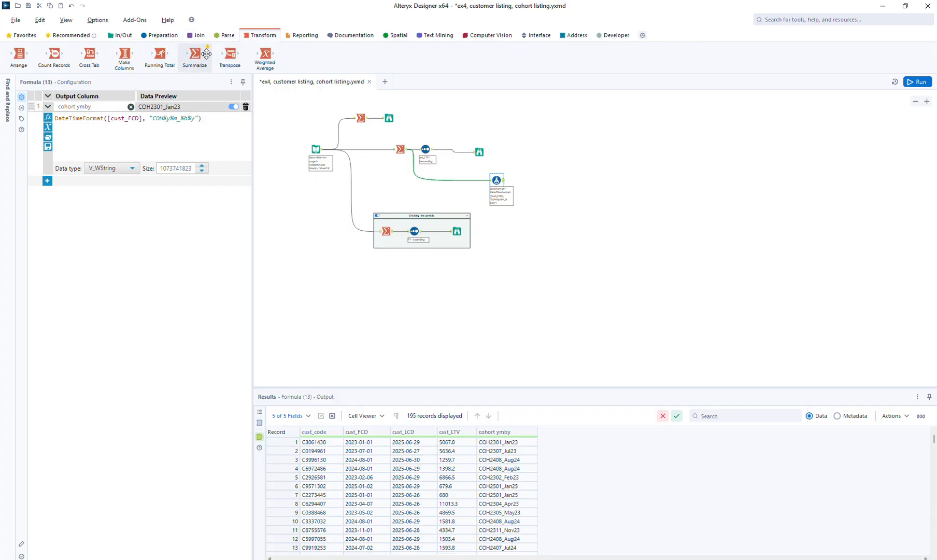
drag(195, 54, 533, 181)
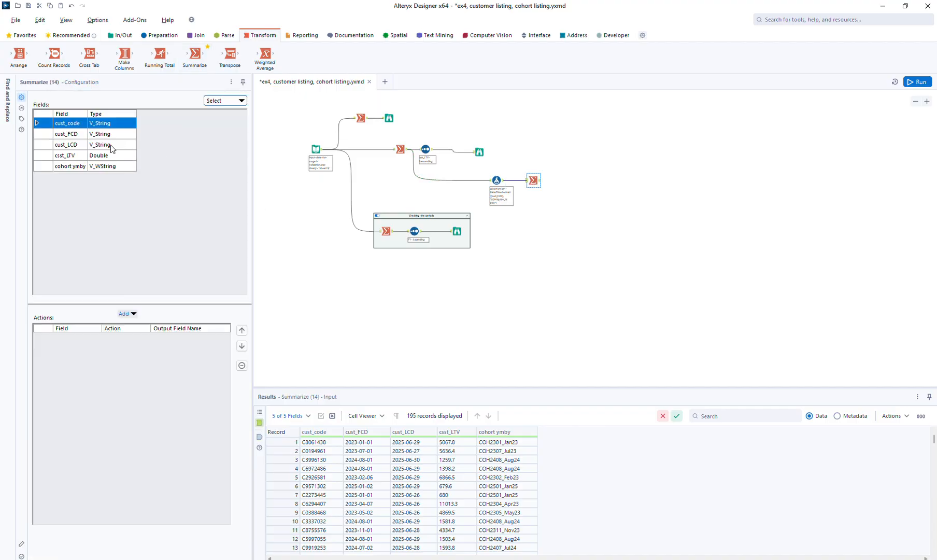
click(85, 155)
click(82, 166)
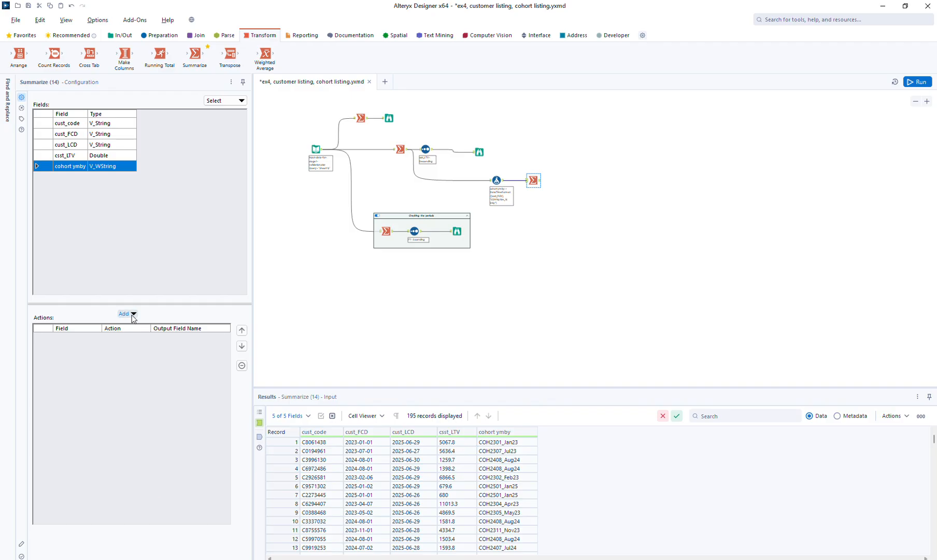
click(134, 313)
click(147, 322)
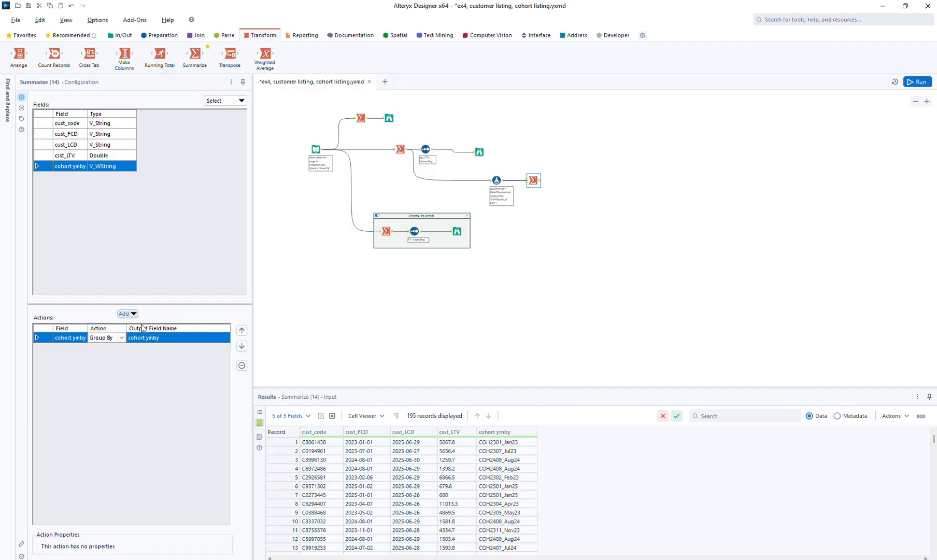
- Add a Count Distinct Non Null action on cust_code to the cohort Summarize tool, with output field name cohort count
click(72, 125)
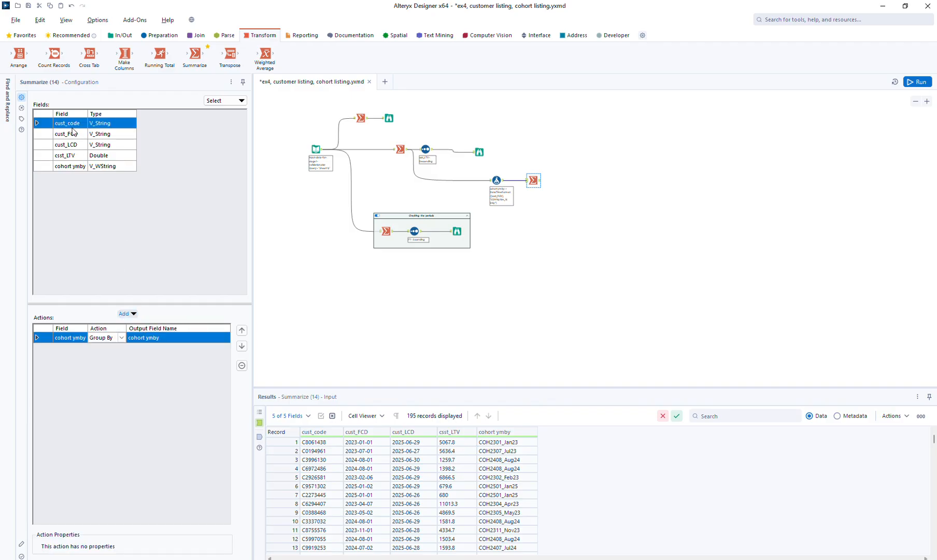
click(130, 314)
click(169, 378)
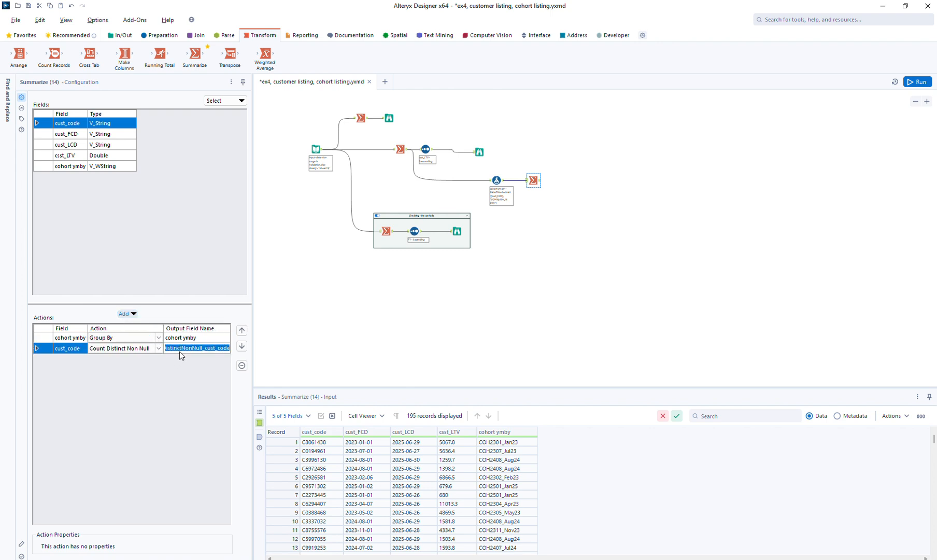
click(179, 352)
text(cohort count)
key(Return)
- Add a Sum action on the customer LTV field, with output field name cohort LTV
click(73, 157)
click(129, 314)
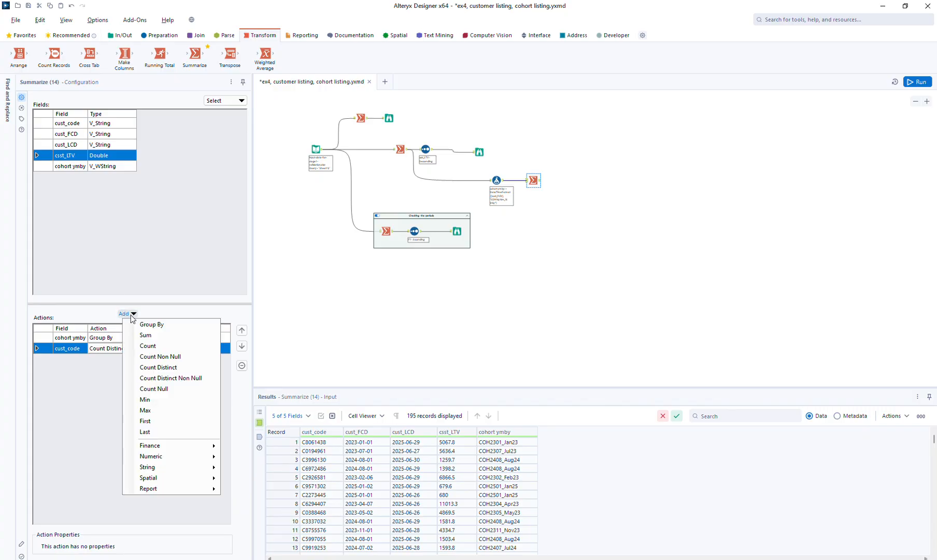
click(147, 335)
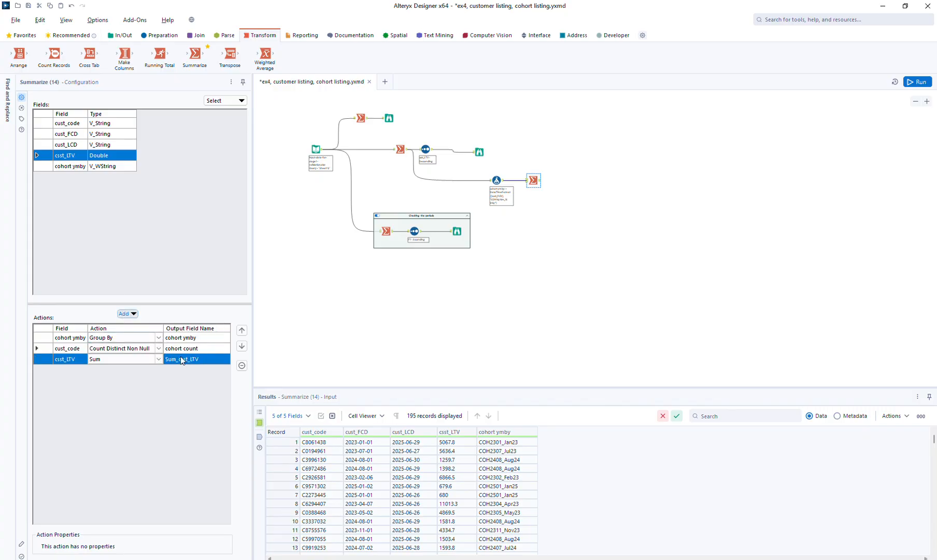
click(189, 362)
text(c)
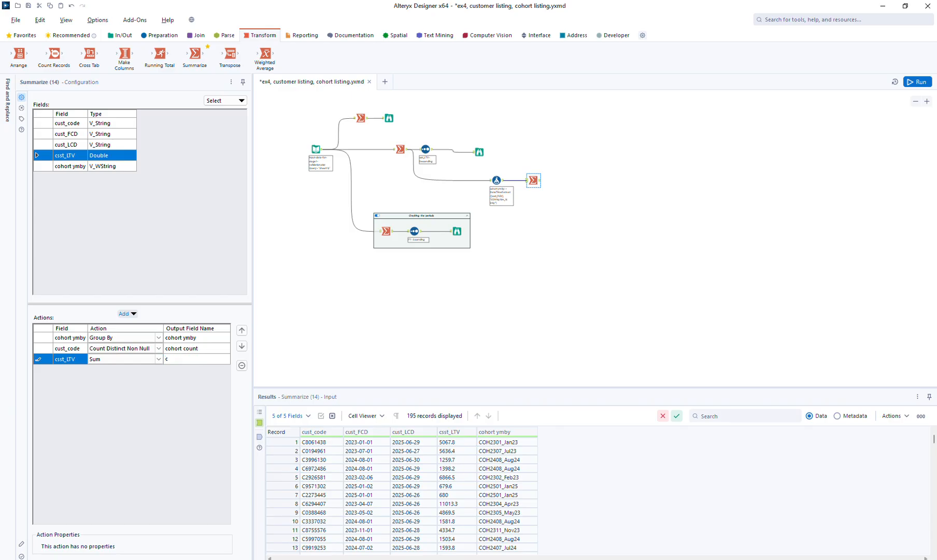
text(ohort LTV)
- Add a Min action on cust_FCD, with output field name cohort FCD
click(79, 134)
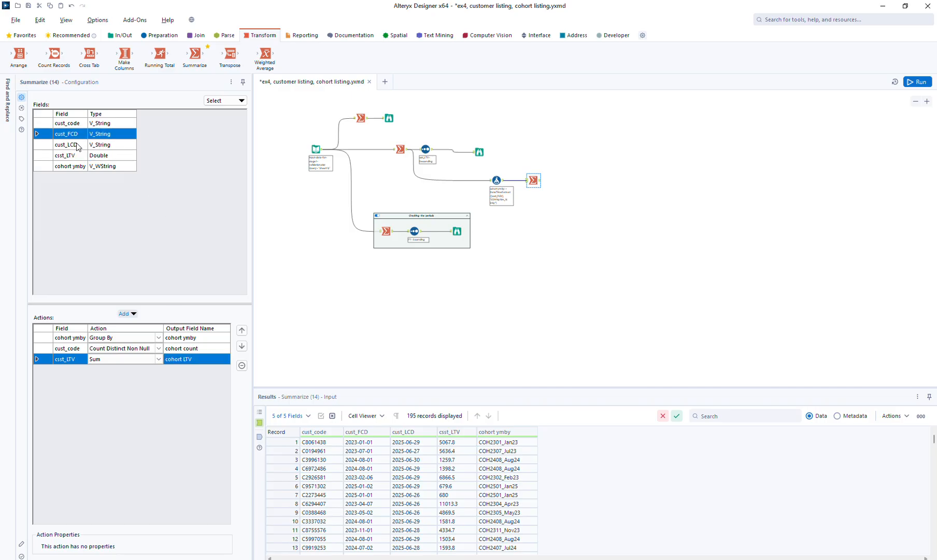
click(127, 313)
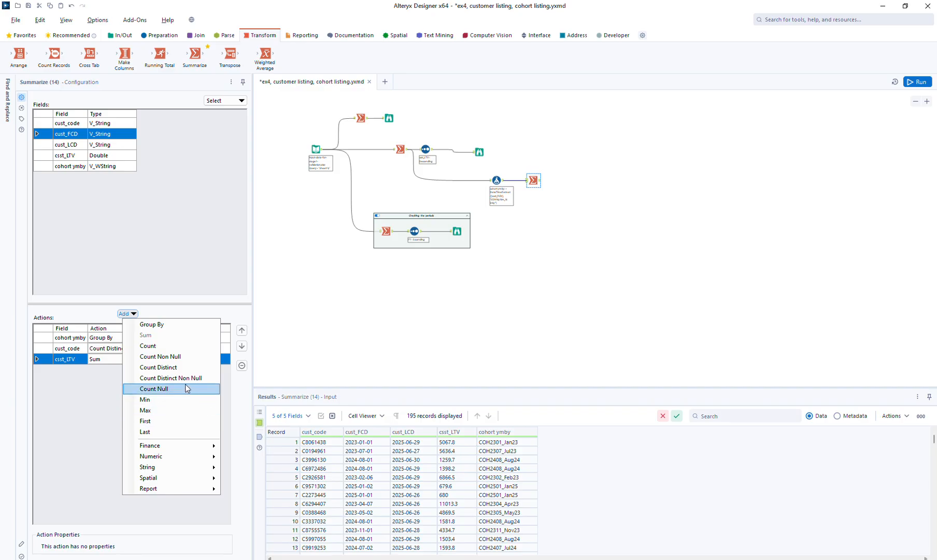
click(167, 399)
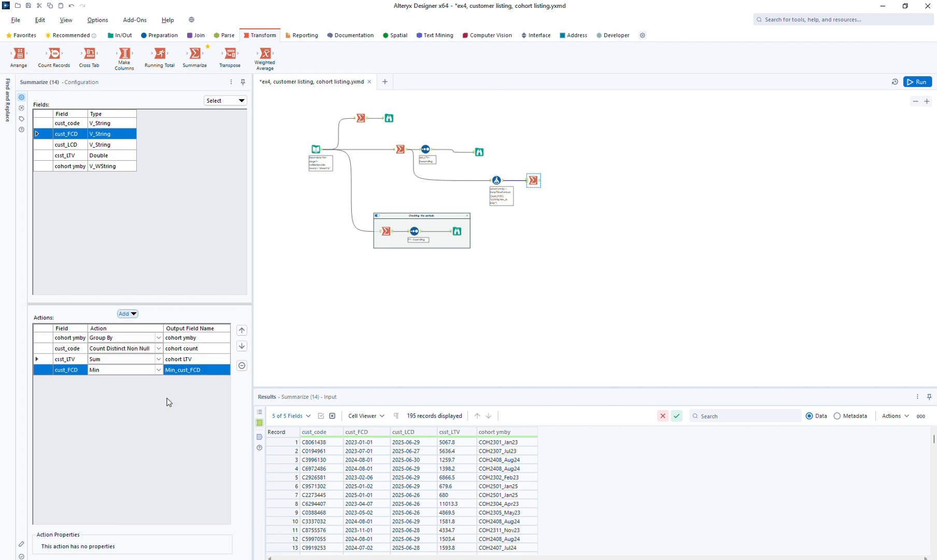
click(192, 369)
text(cohort)
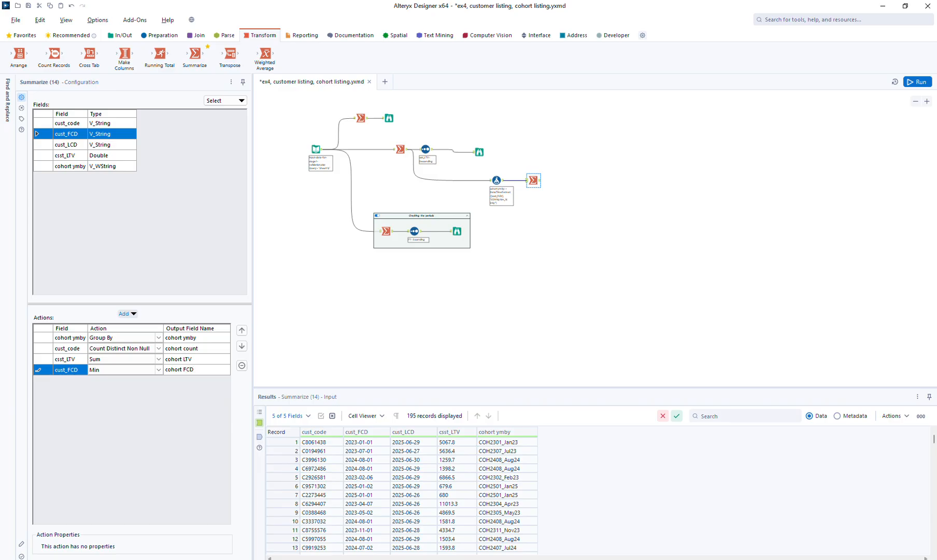
- Add a Max action on cust_LCD, with output field name cohort LCD
click(76, 145)
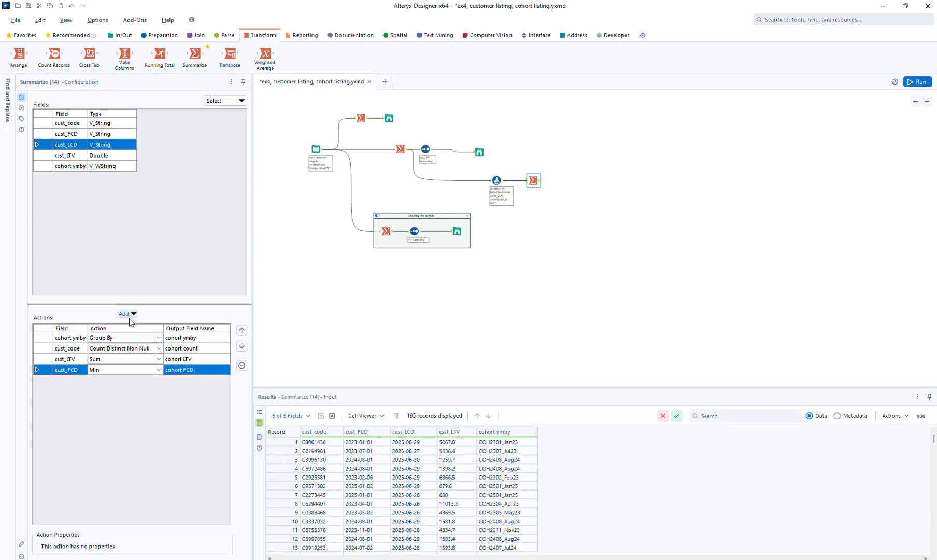
click(131, 315)
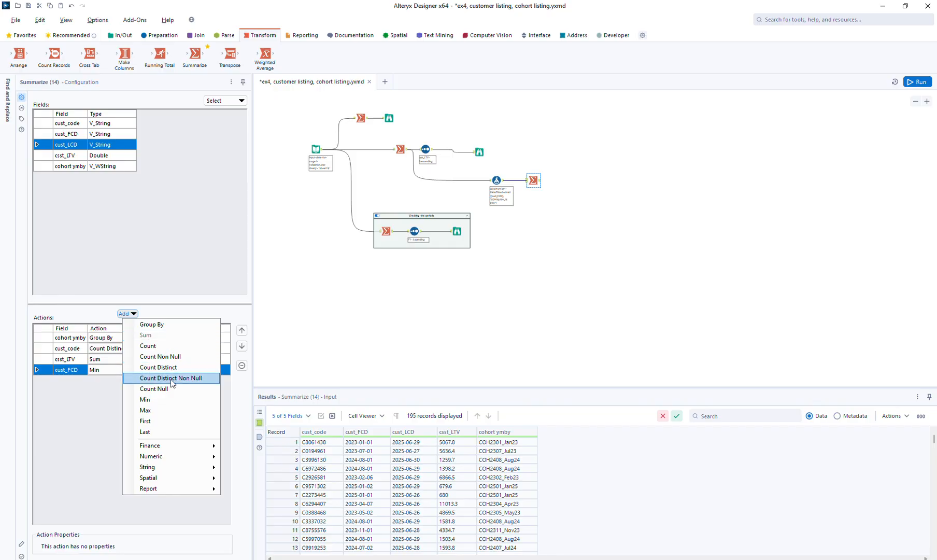
click(171, 411)
click(201, 382)
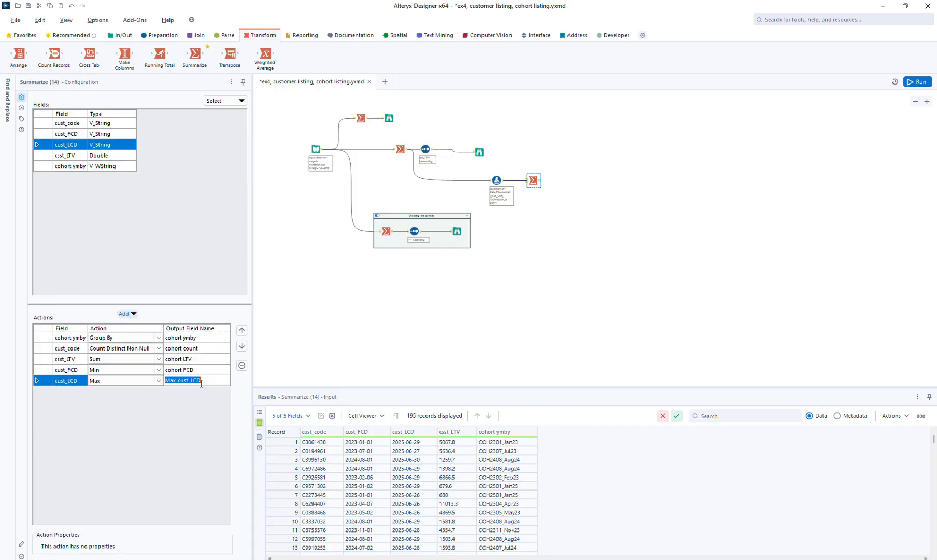
text(cohort)
- Attach a Browse tool to the cohort Summarize tool and run the workflow to view the cohort listing
click(533, 180)
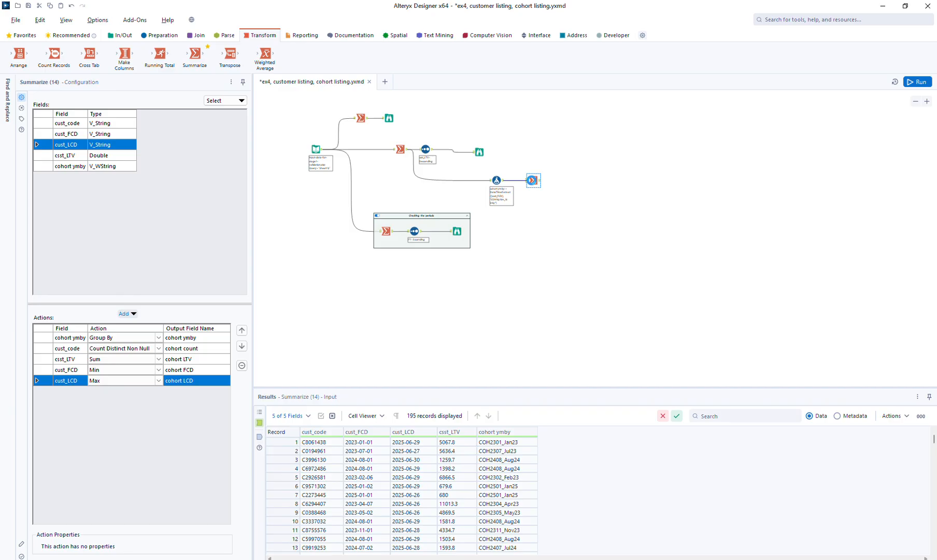
key(ctrl+shift+b)
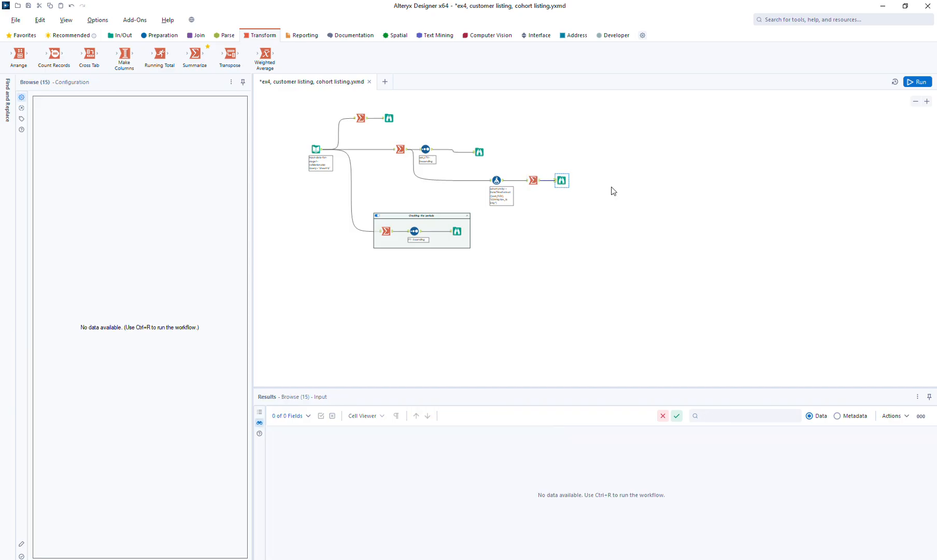
click(913, 83)
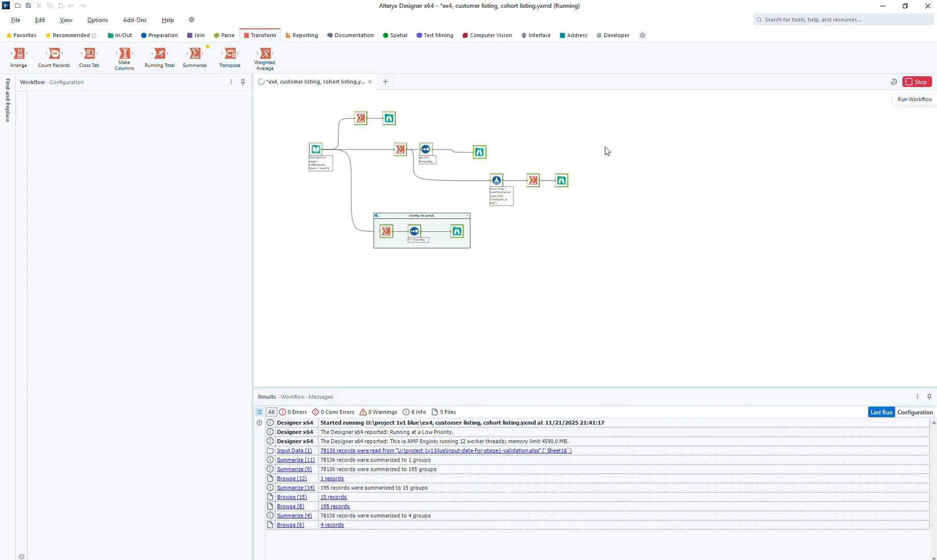
click(558, 181)
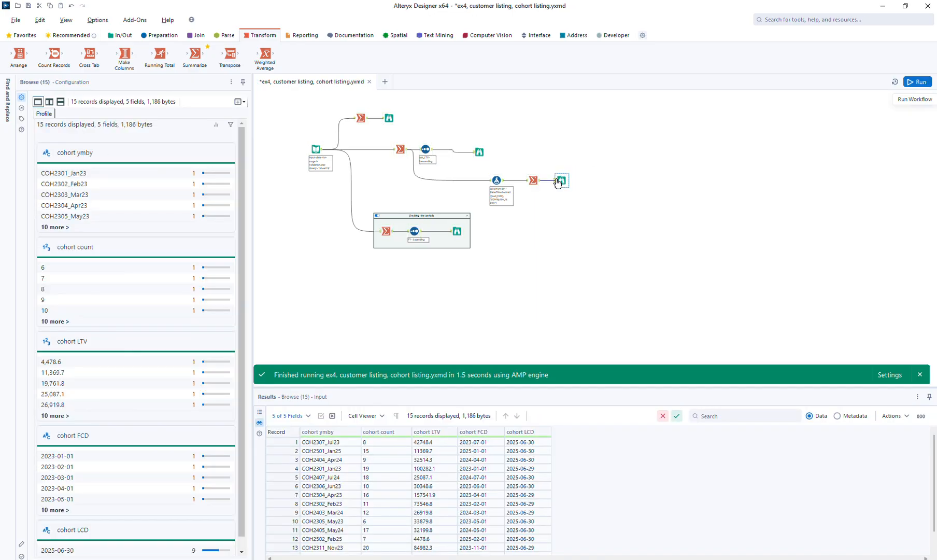
- Insert a Sort tool between the cohort Summarize and Browse tools, sorting by cohort ymby in ascending order
drag(558, 183, 580, 183)
click(154, 35)
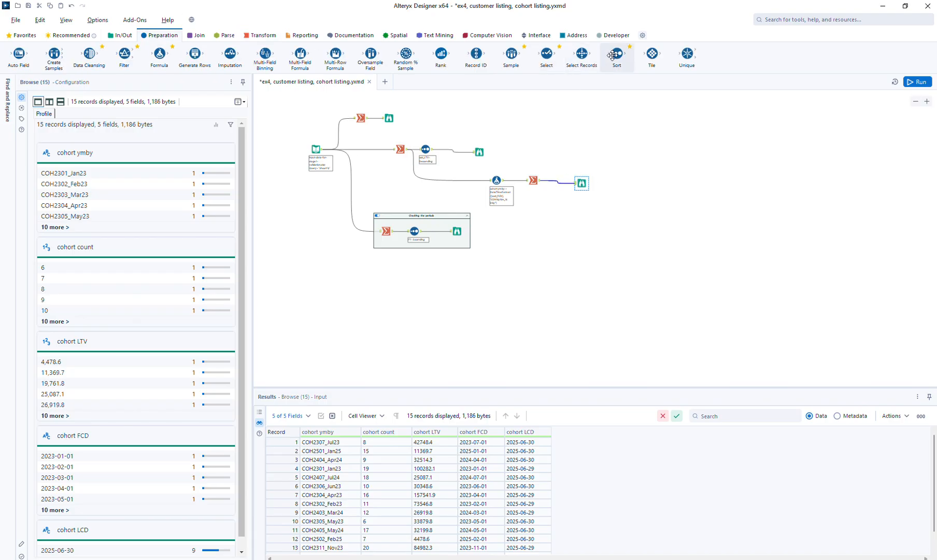
drag(616, 55, 556, 181)
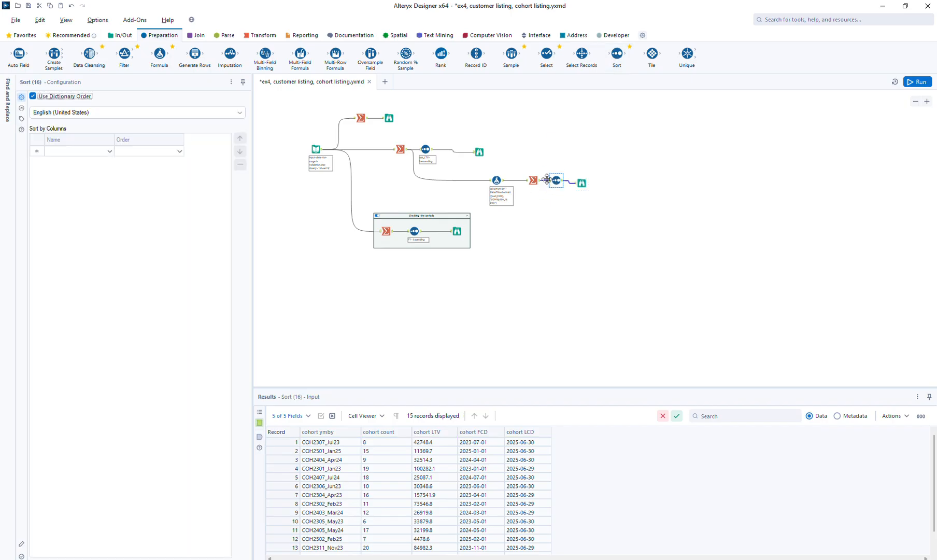
click(81, 152)
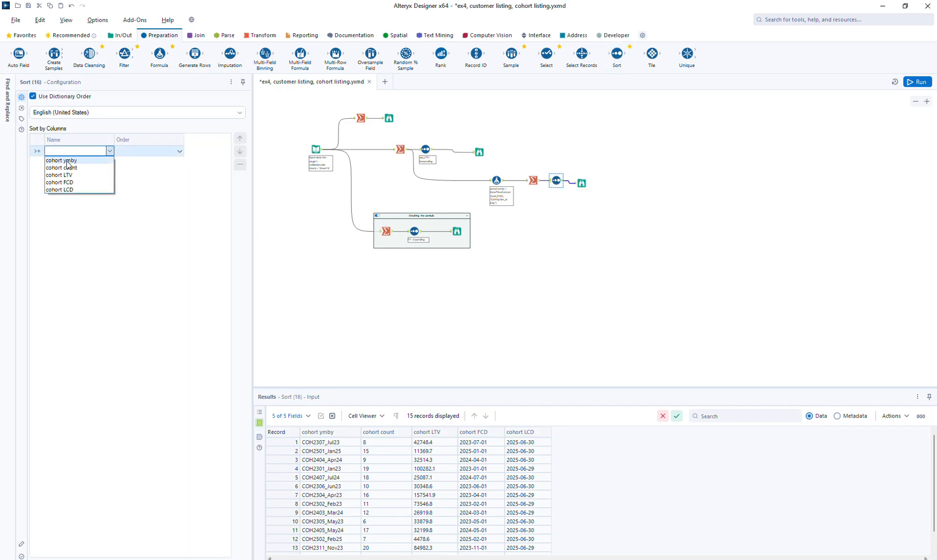
click(68, 161)
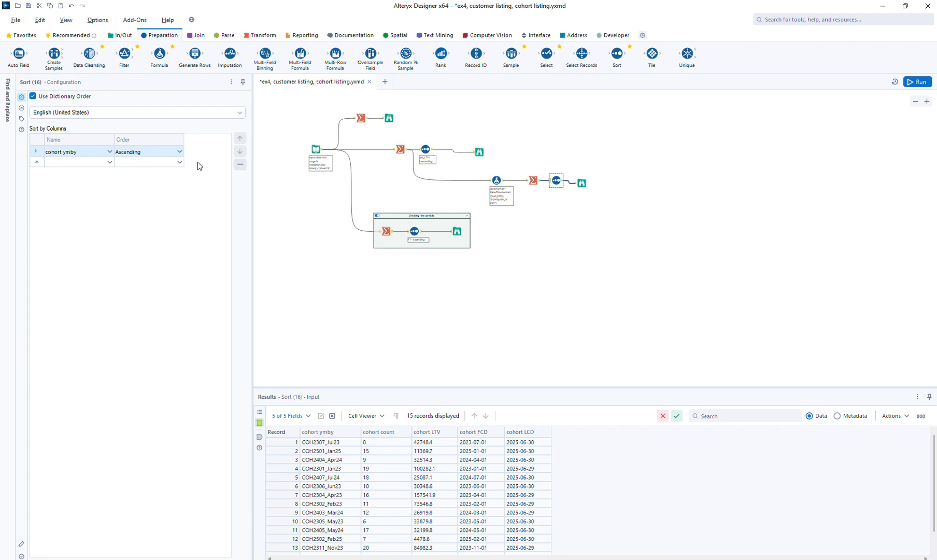
- Rerun the workflow and examine the cohort count values in the sorted listing, keeping the Browse tool aligned with the Sort tool
click(917, 82)
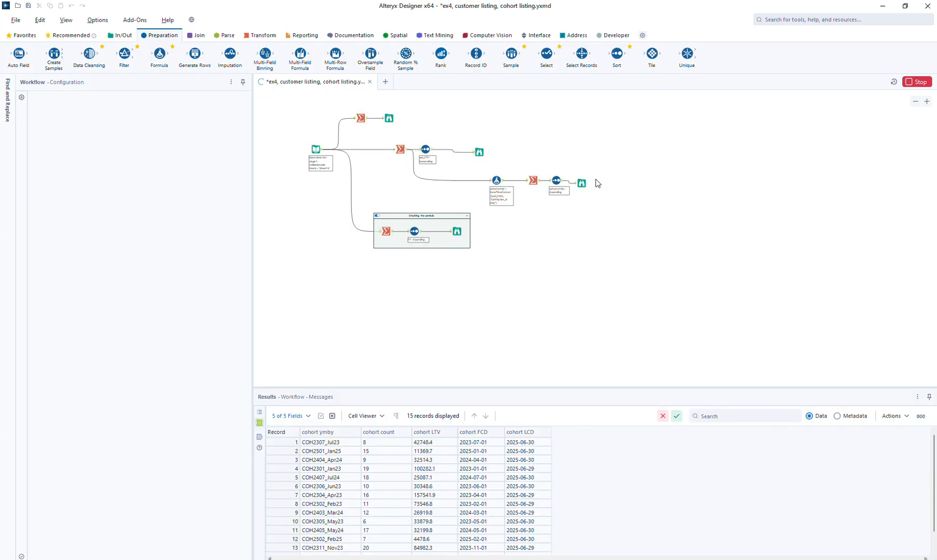
drag(586, 181, 595, 178)
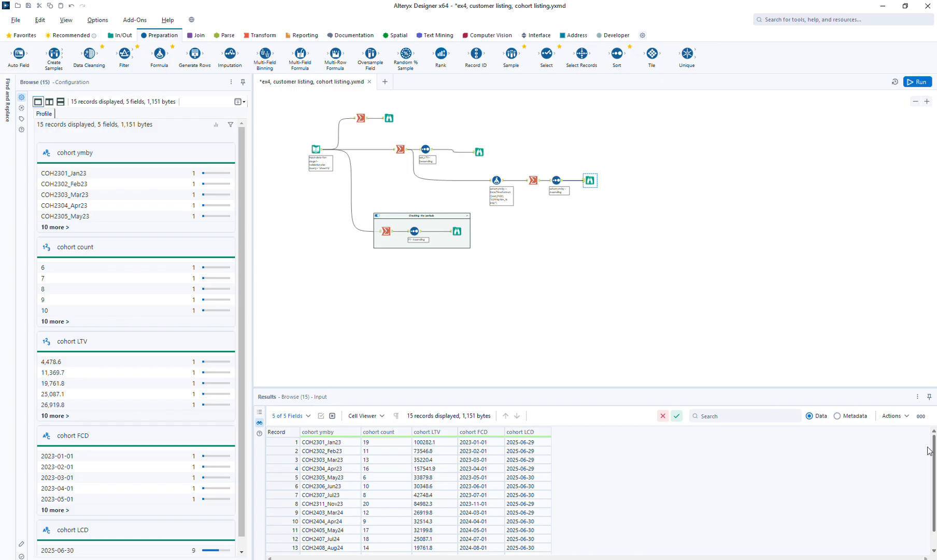
click(379, 451)
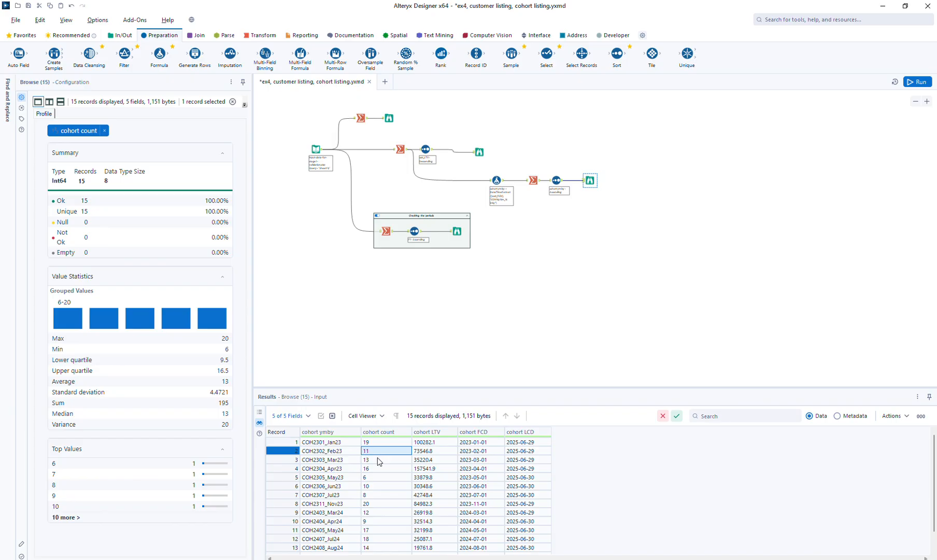
click(377, 459)
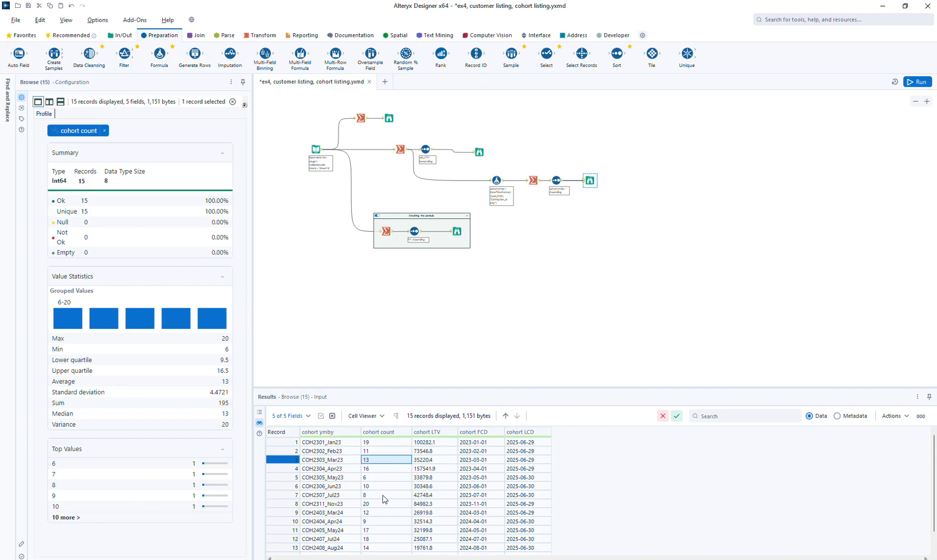
click(381, 486)
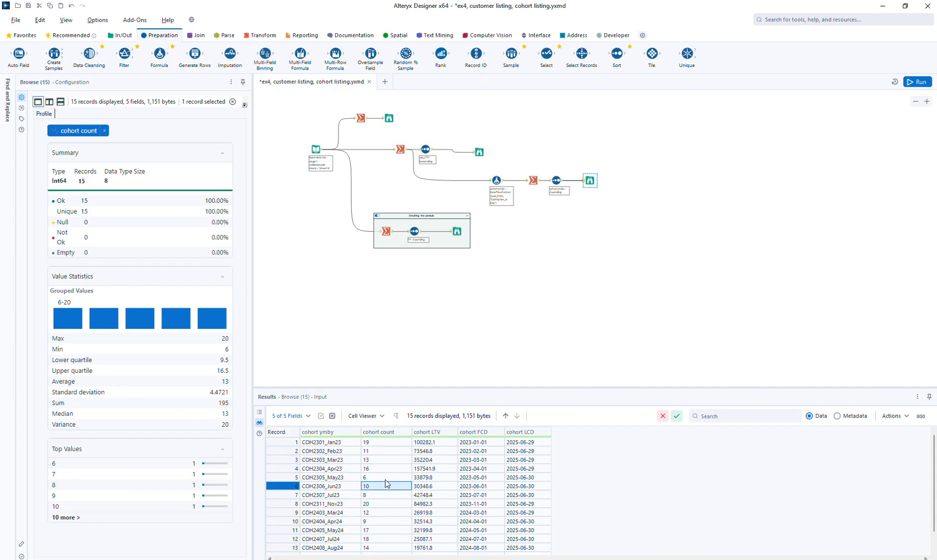
- Move the cohort Browse tool farther from the Sort tool and save the workflow
drag(589, 180, 610, 180)
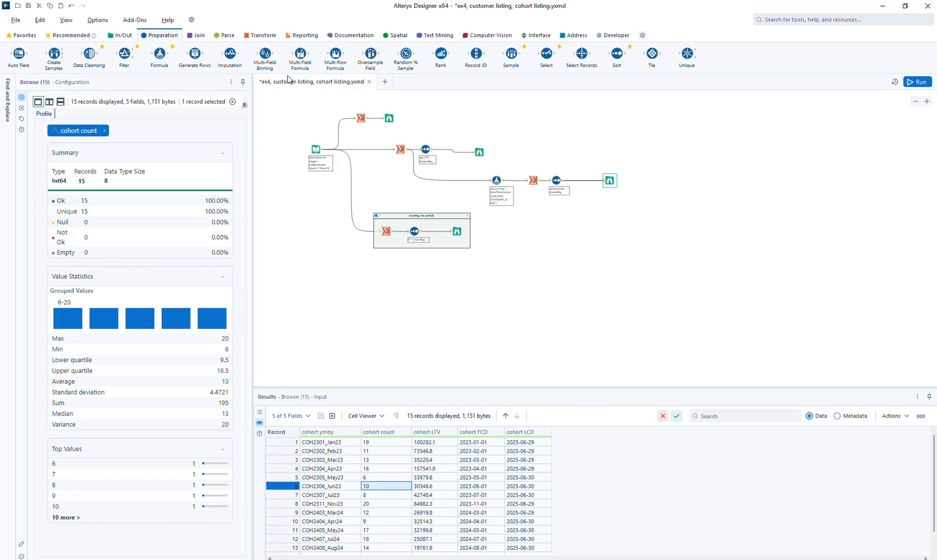
click(494, 149)
key(ctrl+s)
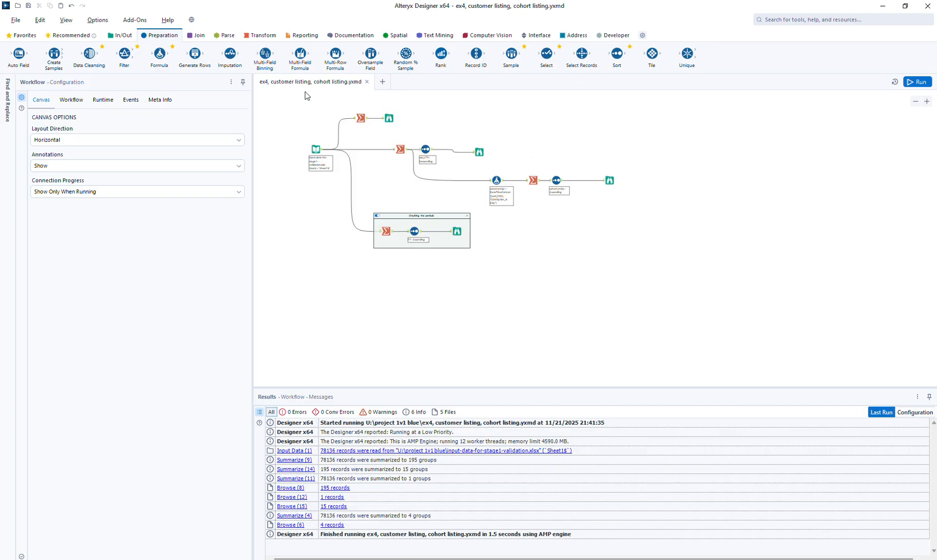
drag(162, 52, 164, 54)
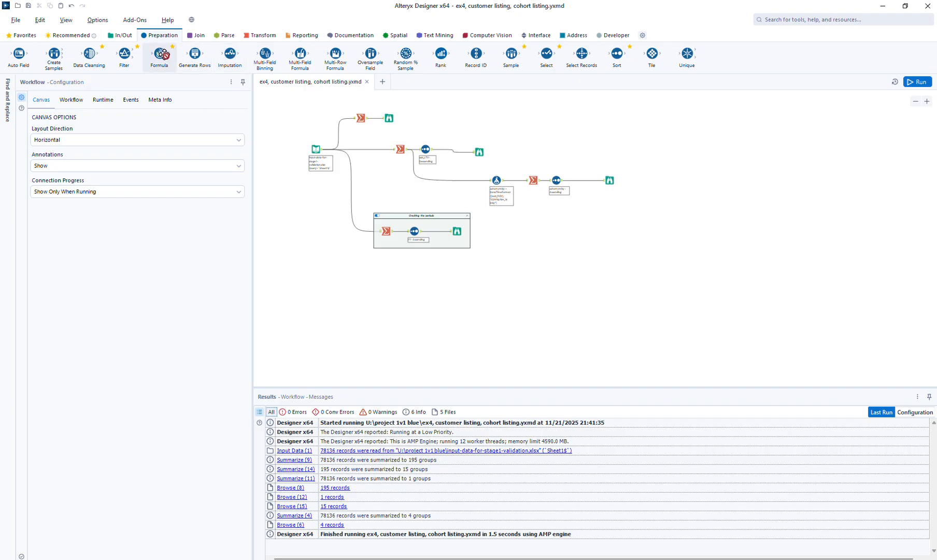
click(200, 36)
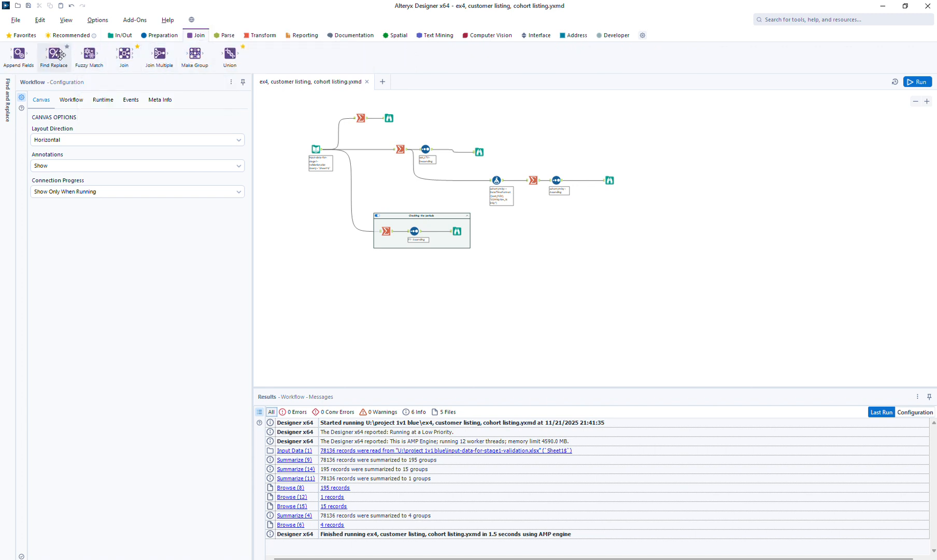
drag(60, 55, 587, 146)
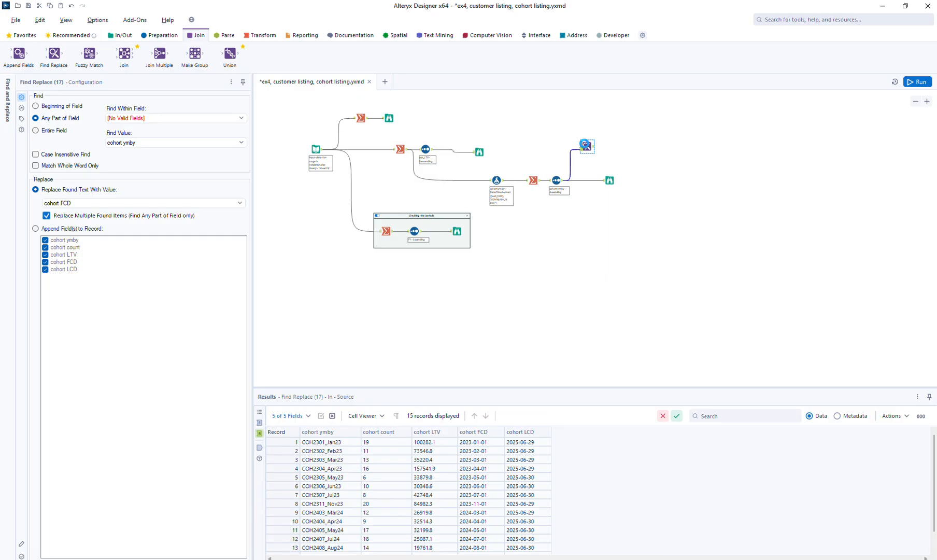
key(Delete)
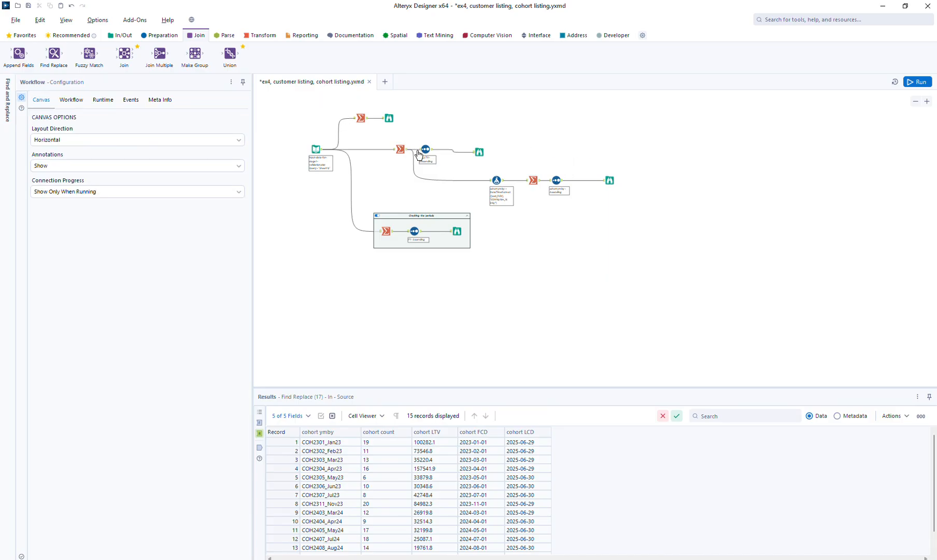
- Move the cohort Formula tool closer to the customer Summarize tool and view the Formula tool's output records
click(482, 156)
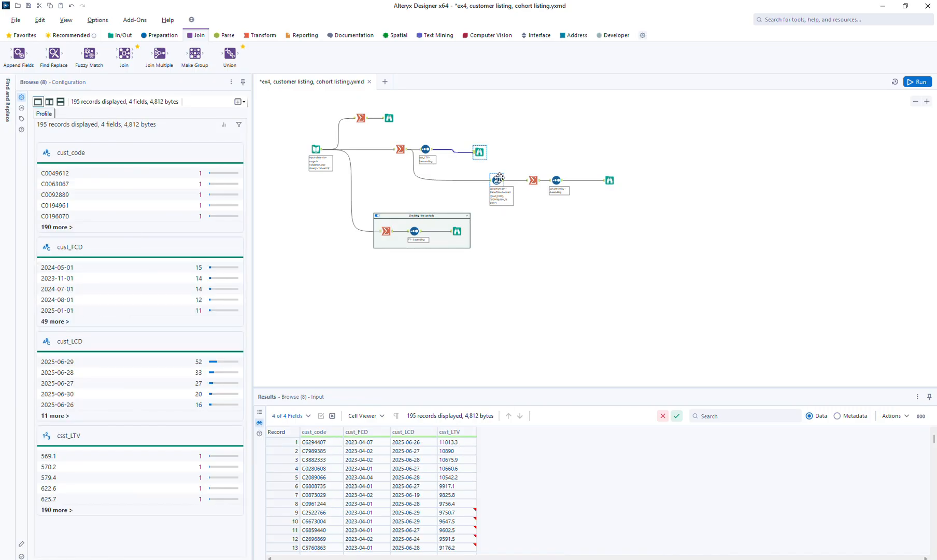
drag(499, 177, 478, 178)
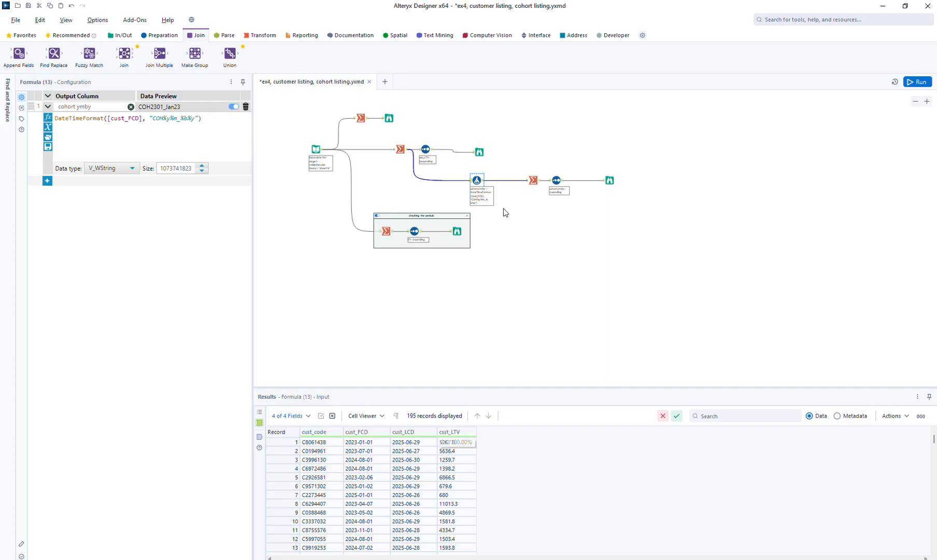
click(259, 436)
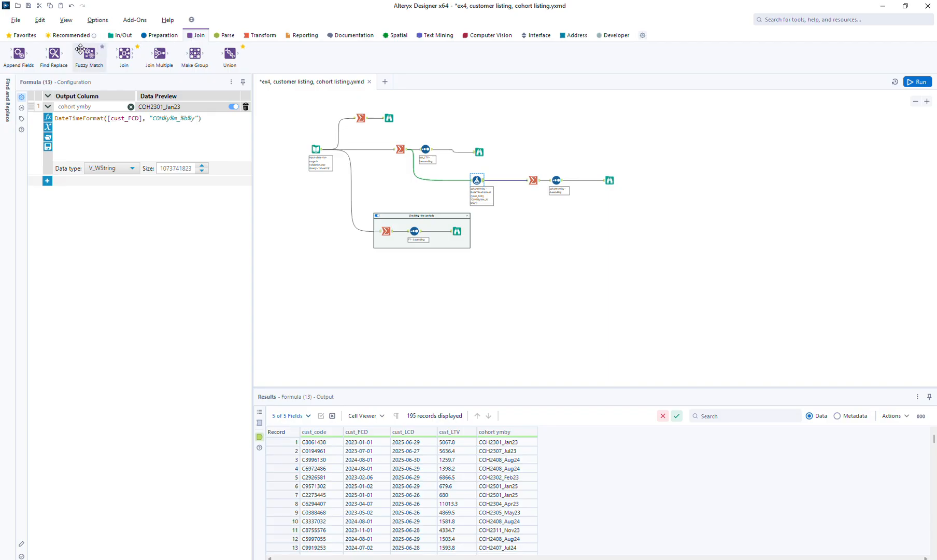
- Add a Find Replace tool with the input data as targets and the cohort Formula output as source, matching the entire cust_code field
drag(54, 54, 520, 140)
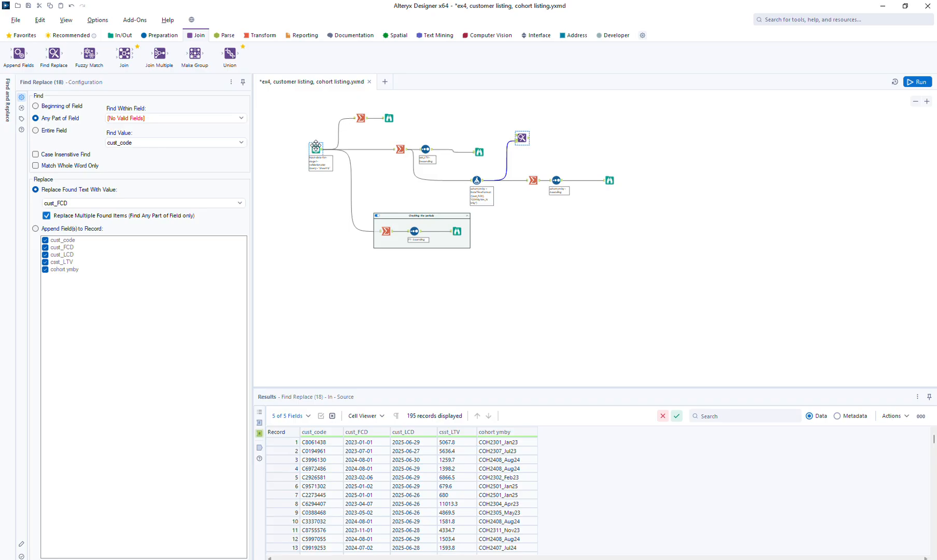
drag(323, 150, 516, 136)
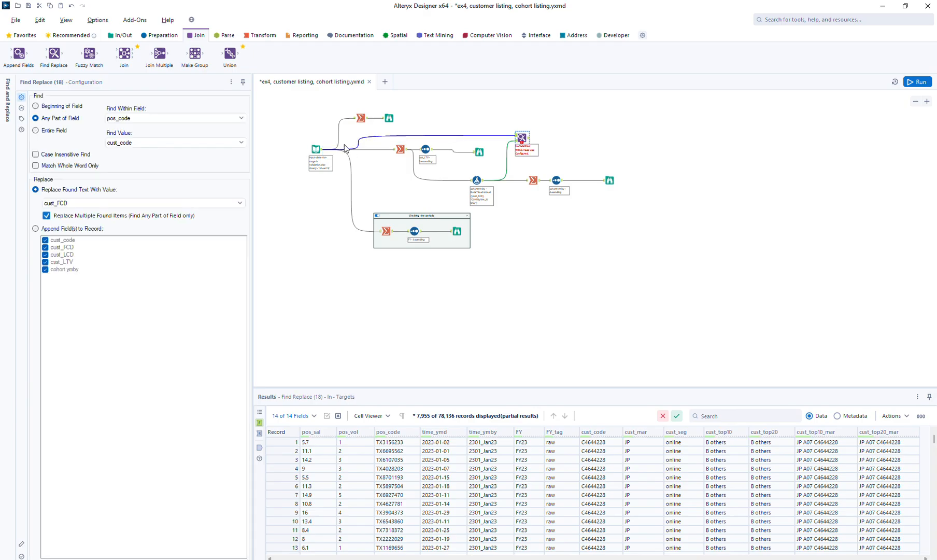
click(57, 130)
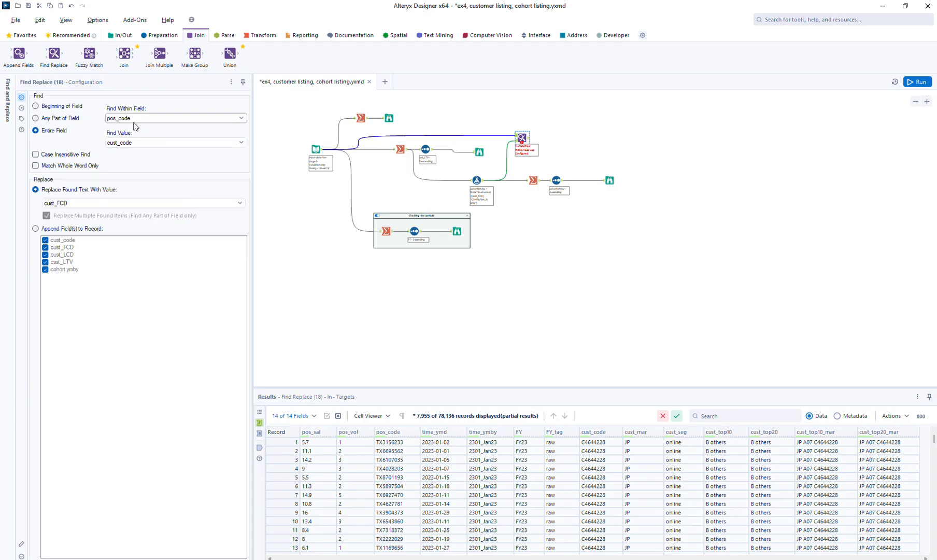
click(134, 118)
click(129, 164)
- Set the Find Replace tool to append only the cohort ymby field, and shift the tool slightly away from its inputs
click(57, 229)
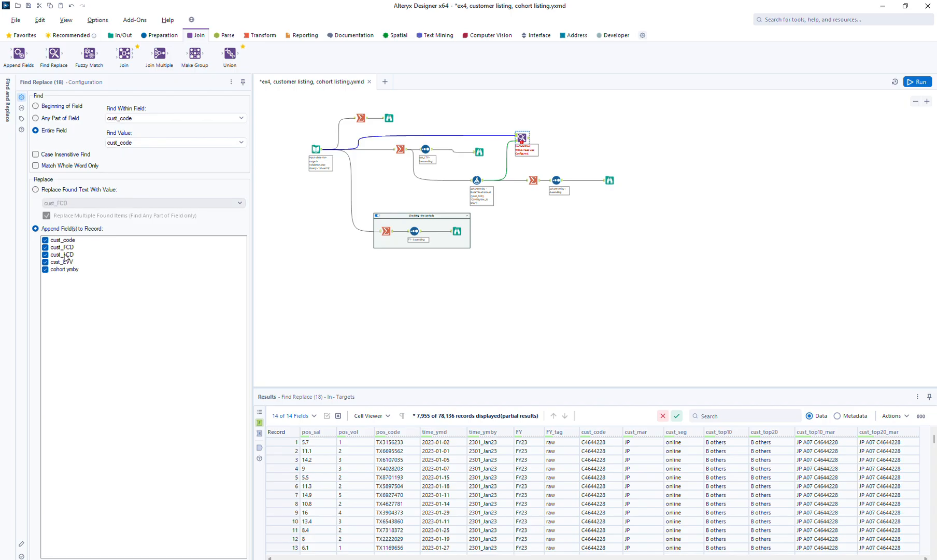
click(64, 242)
click(64, 249)
click(64, 254)
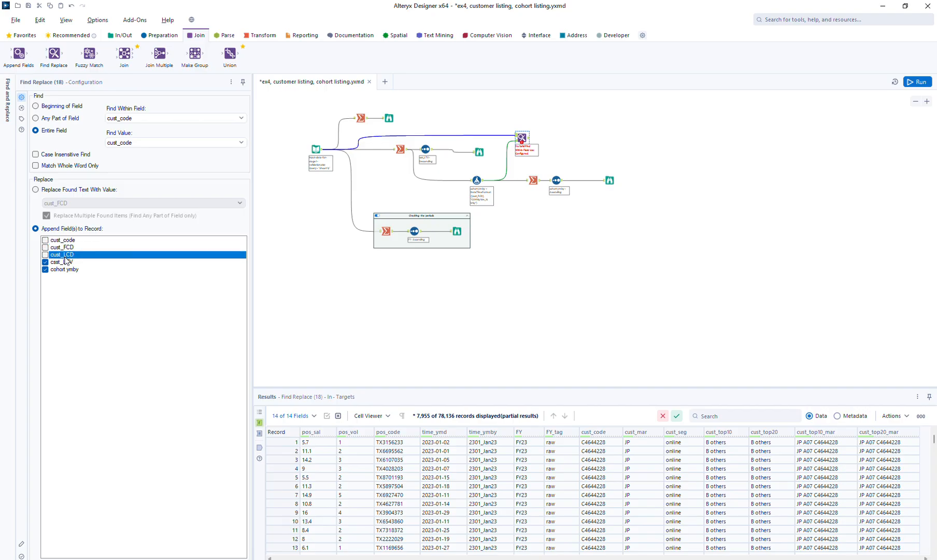
click(65, 262)
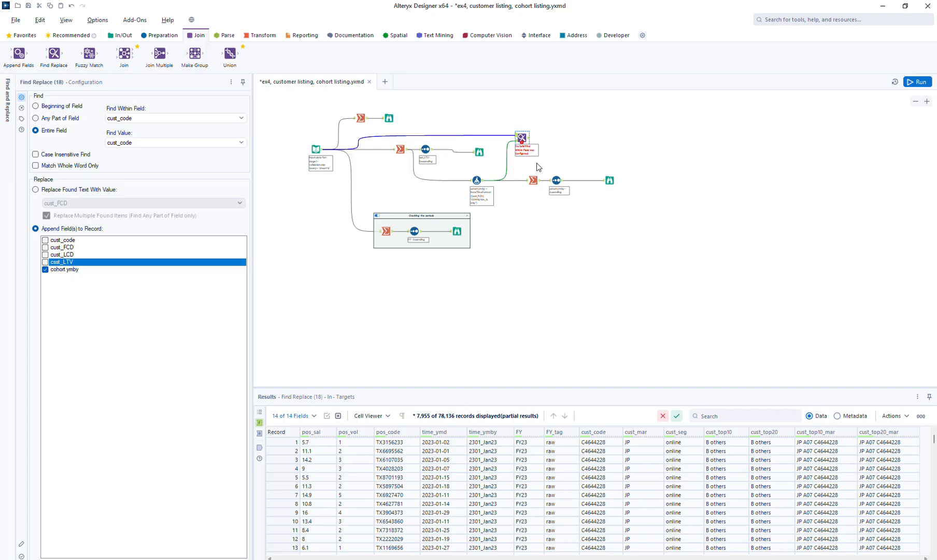
drag(521, 136, 532, 134)
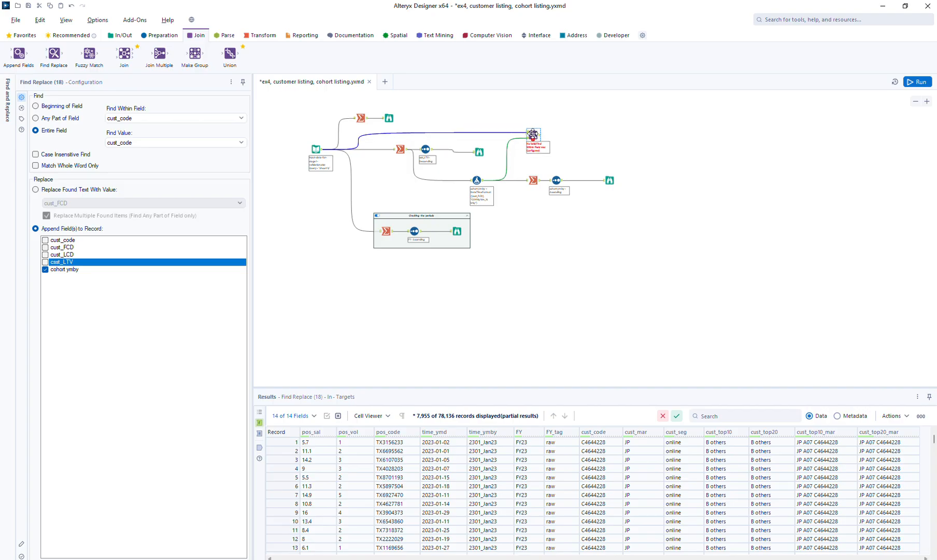
- Examine the FY_tag values in the period-checking Browse output, selecting the YTD24 record
click(262, 35)
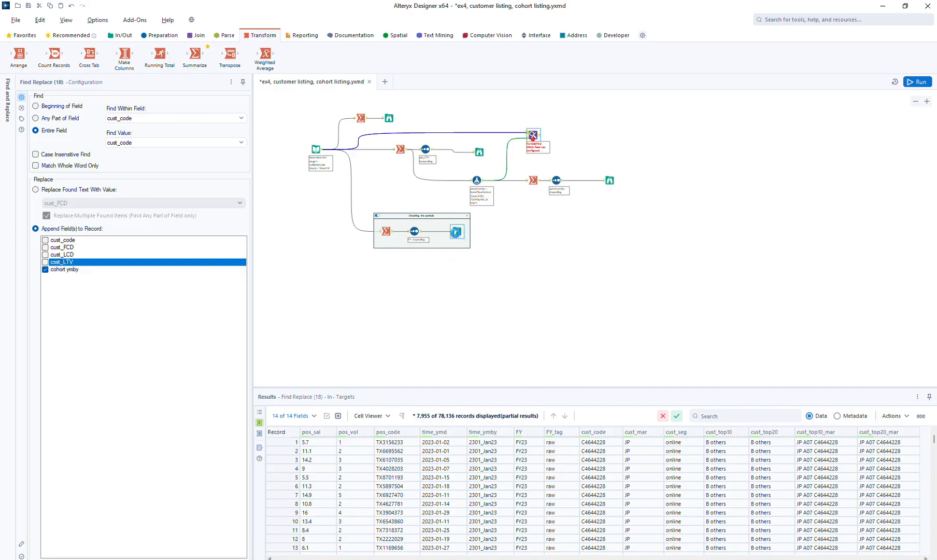
click(456, 231)
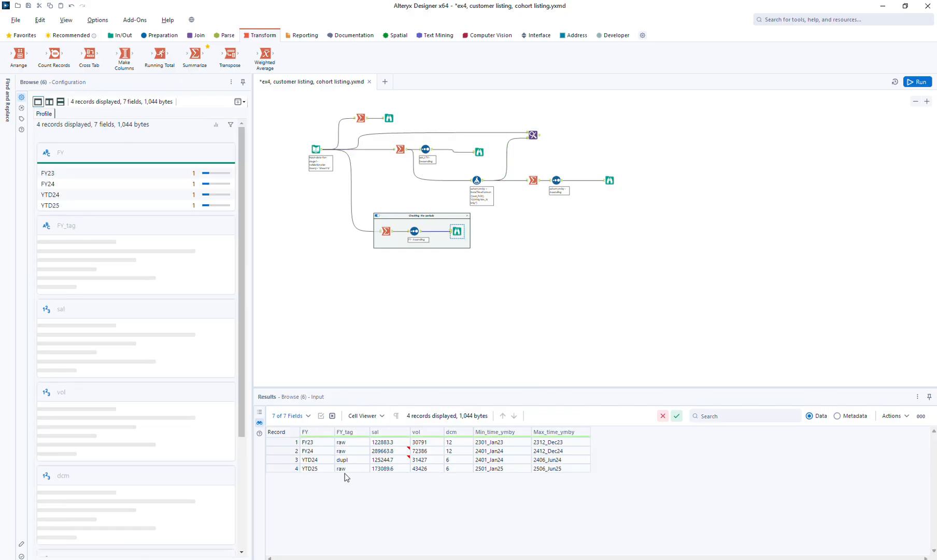
click(286, 462)
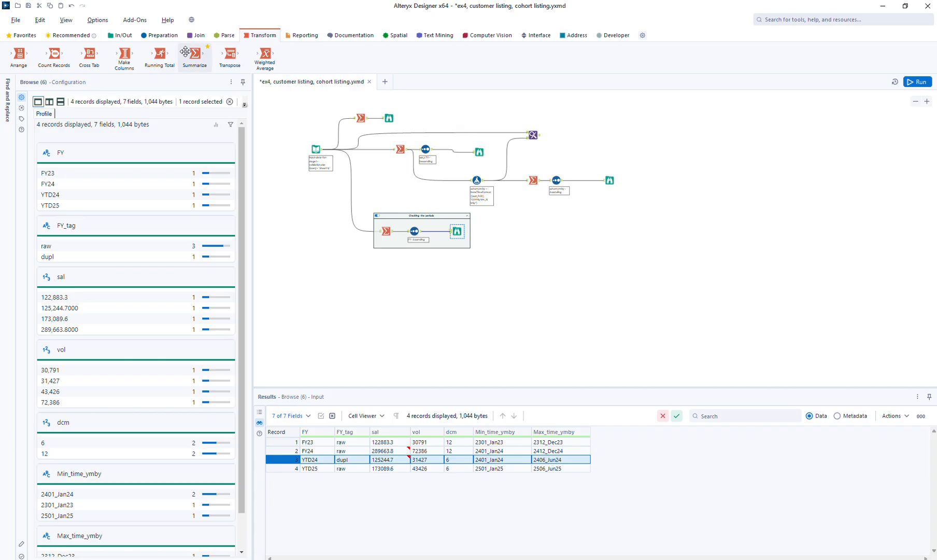
- Insert a Filter tool before the Find Replace targets input with the custom expression [FY_tag] = "raw", spacing the Find Replace tool farther out
click(167, 36)
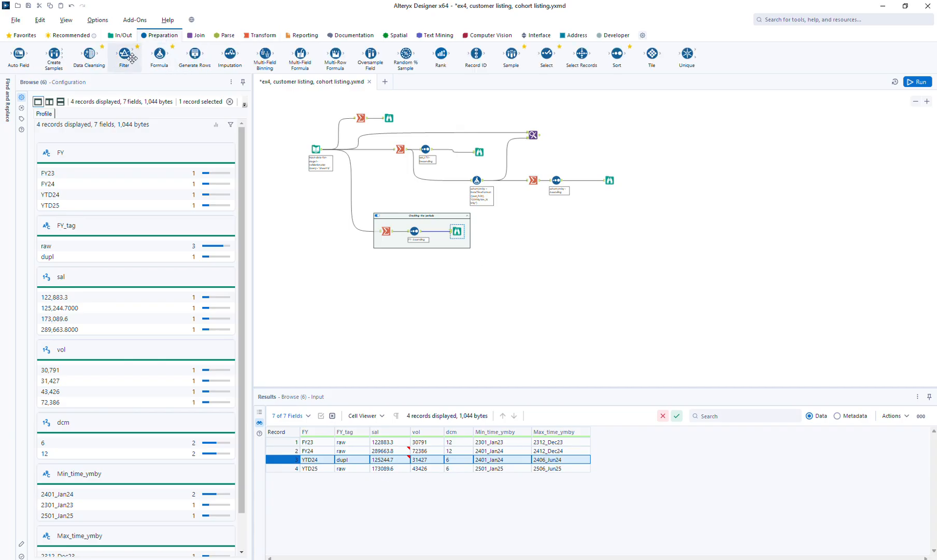
drag(125, 54, 481, 134)
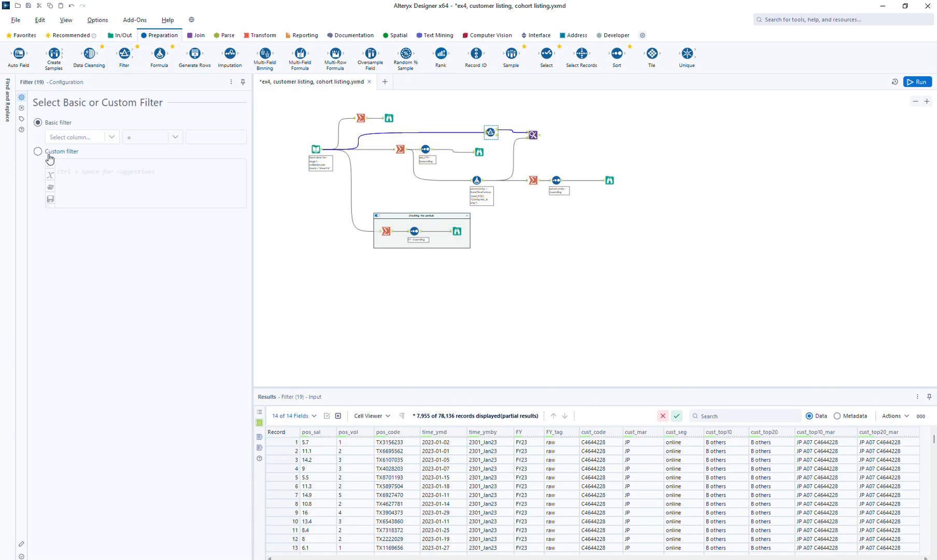
click(46, 152)
text([)
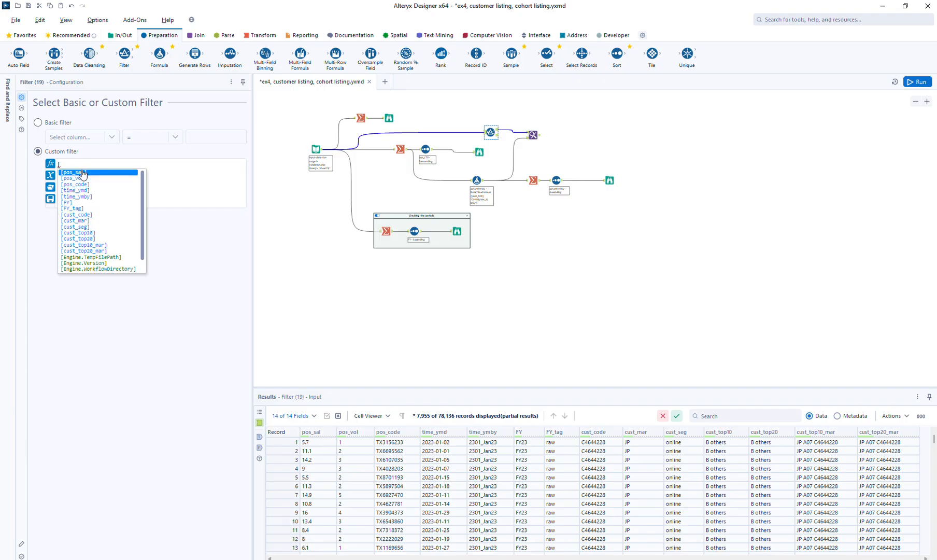
text(f)
key(Down)
key(Return)
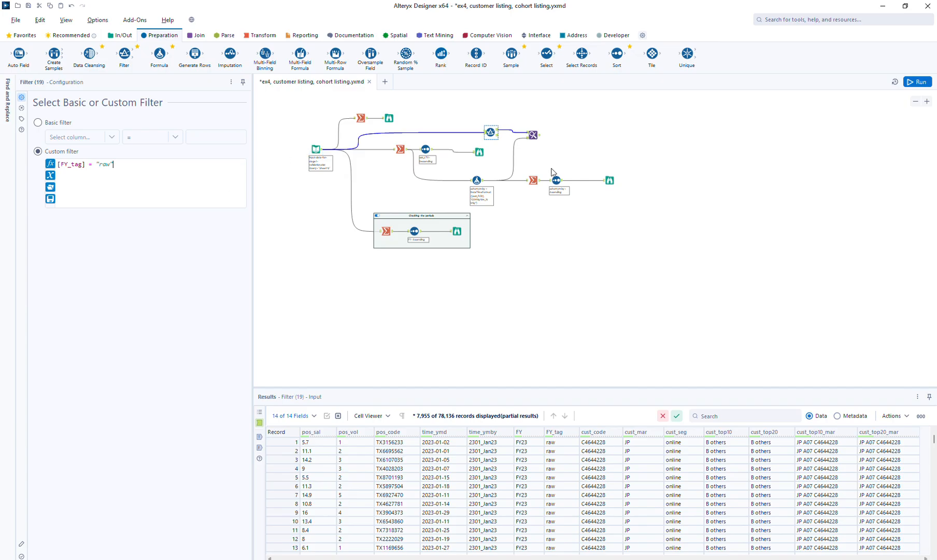
drag(533, 134, 543, 131)
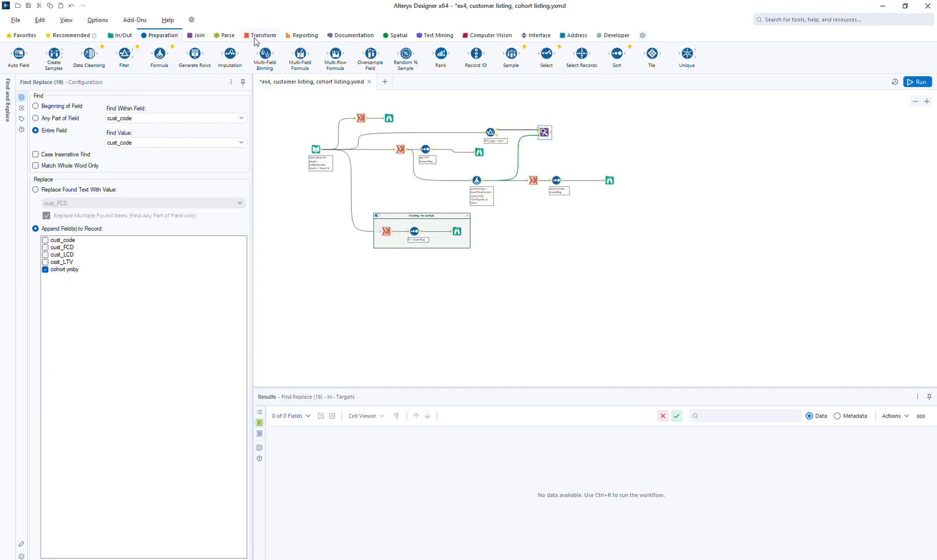
- Attach a Cross Tab tool to Find Replace, grouped by cohort ymby, with time_ymby as column headers and summed pos_sal as values
click(264, 38)
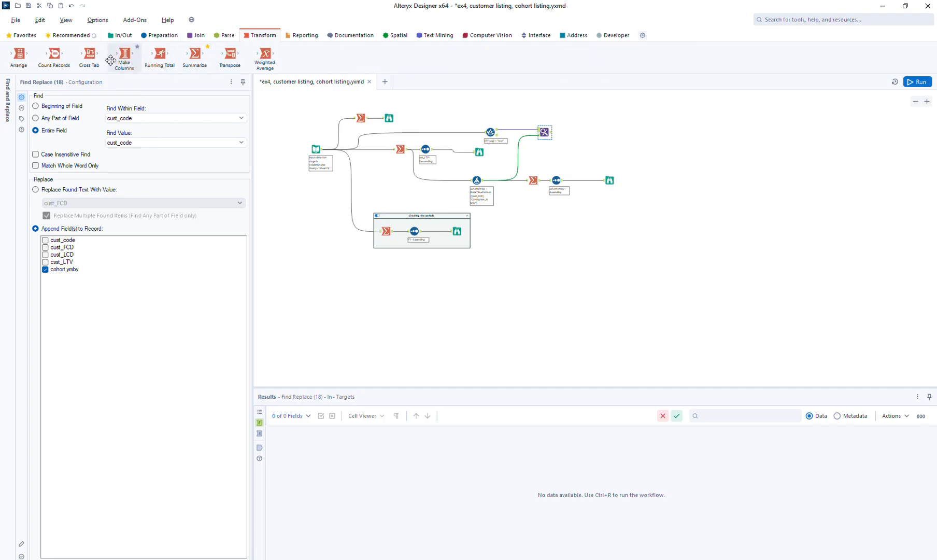
drag(89, 56, 578, 130)
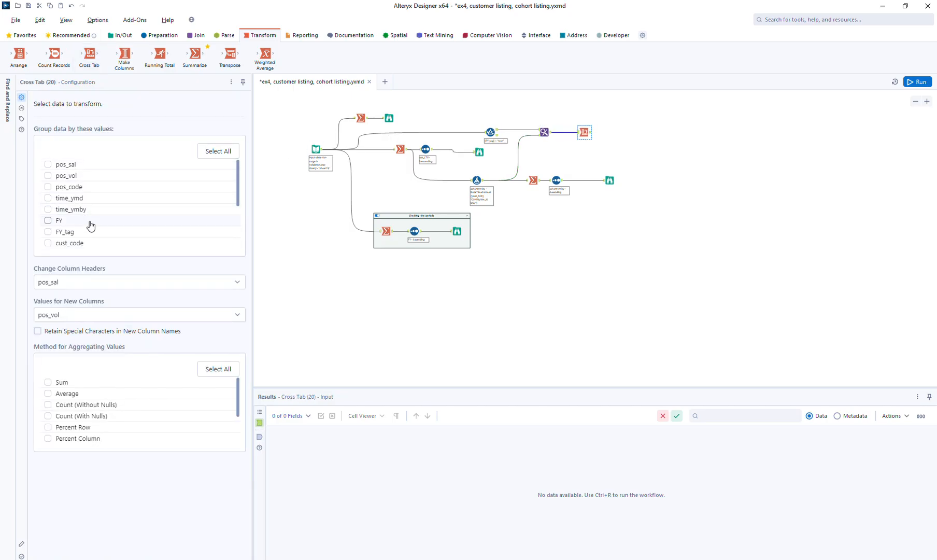
drag(237, 203, 232, 256)
click(78, 244)
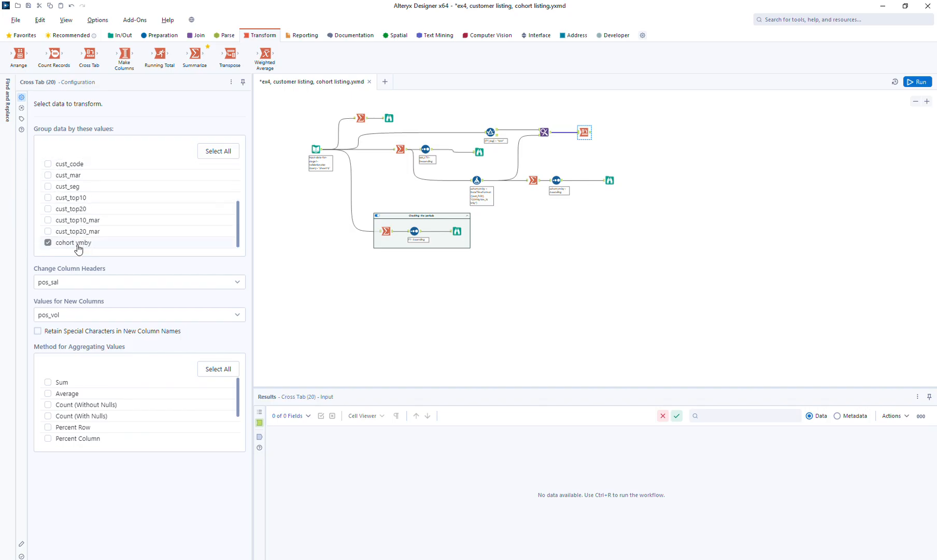
click(56, 282)
click(55, 361)
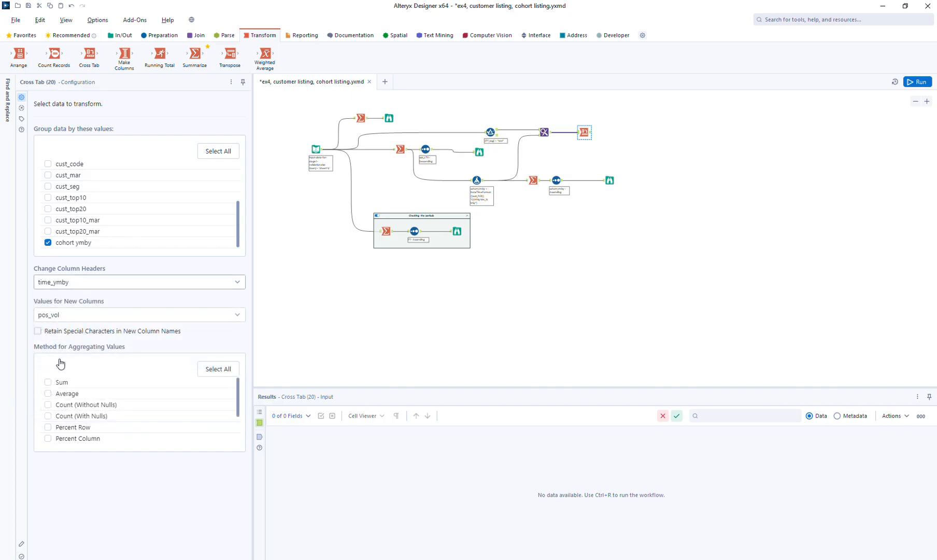
click(75, 313)
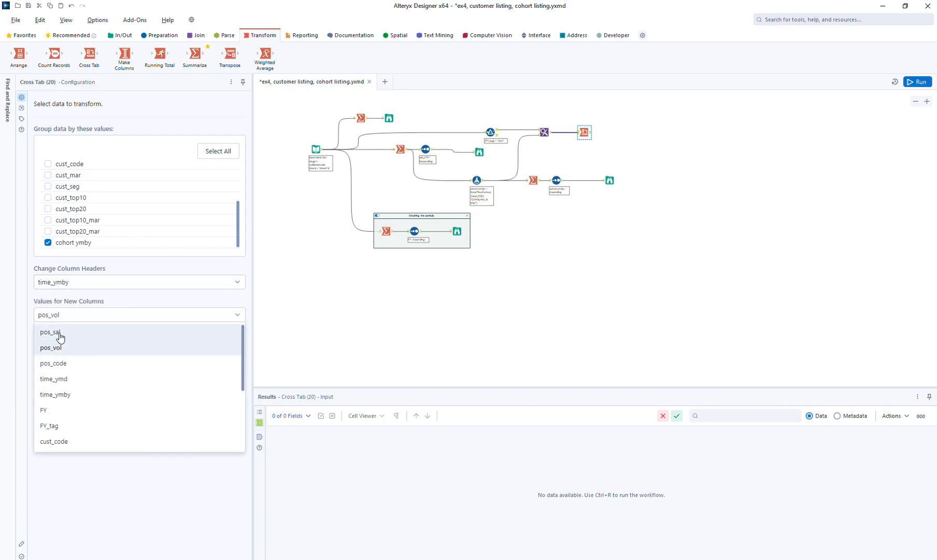
click(58, 332)
click(63, 382)
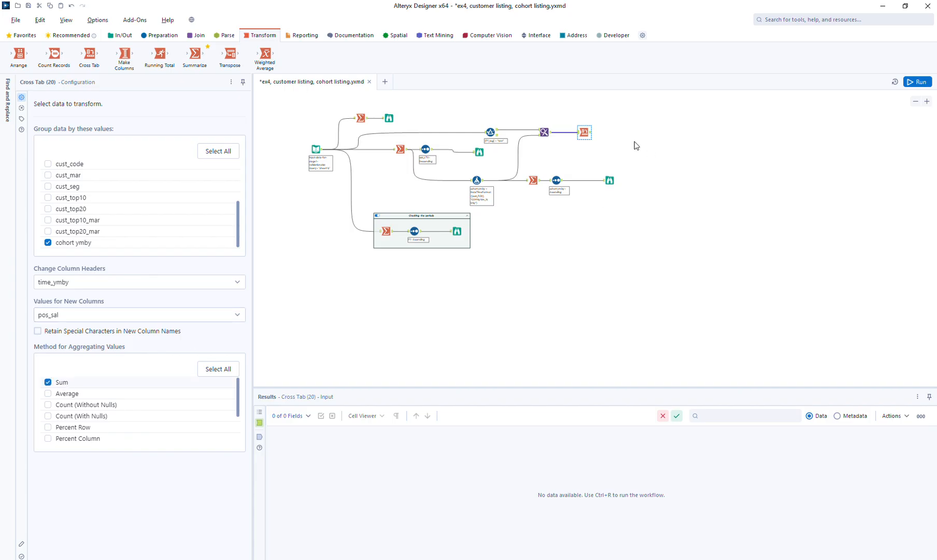
- Attach a Browse tool to the Cross Tab tool and move it farther away to leave space between them
key(ctrl+shift+b)
click(612, 133)
drag(612, 133, 661, 134)
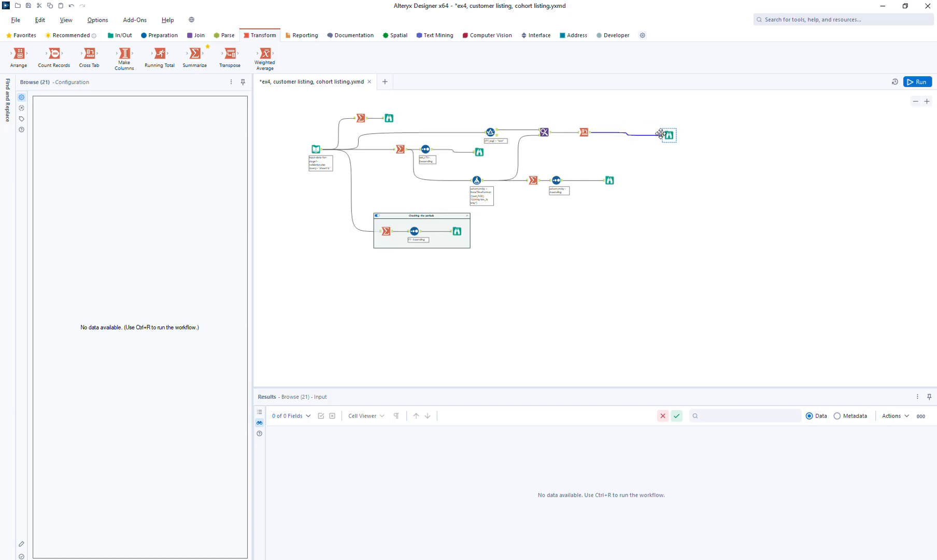
- Insert a Sort tool between the Cross Tab and Browse tools, sorting by cohort ymby in ascending order
click(162, 36)
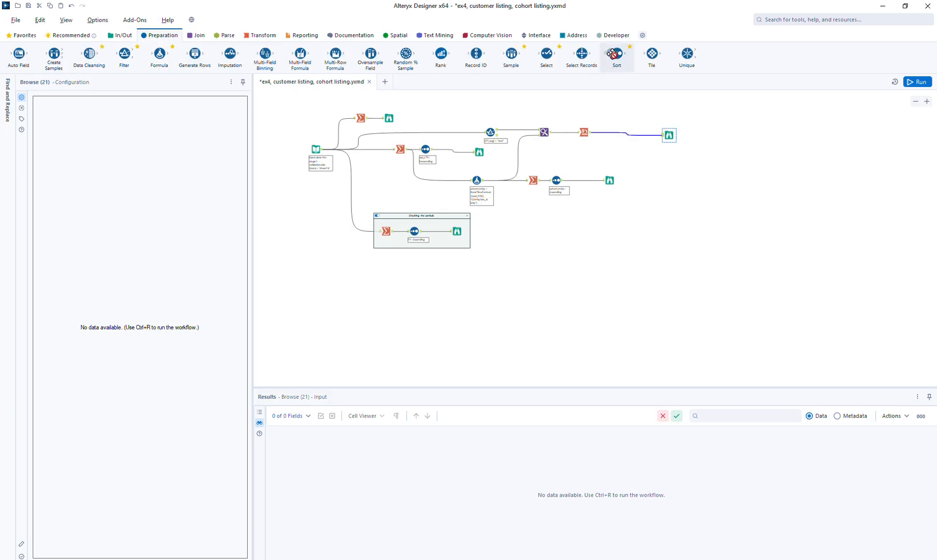
drag(612, 54, 615, 132)
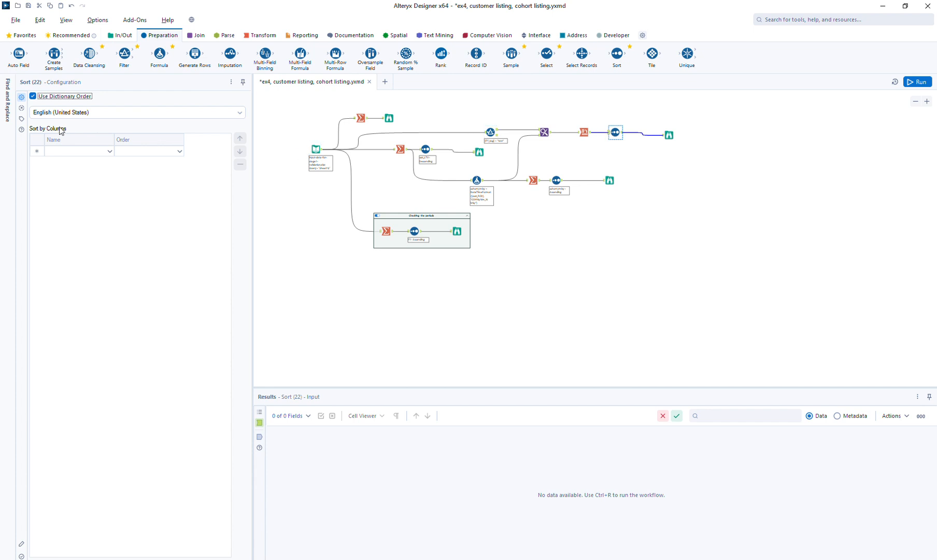
click(53, 147)
click(54, 148)
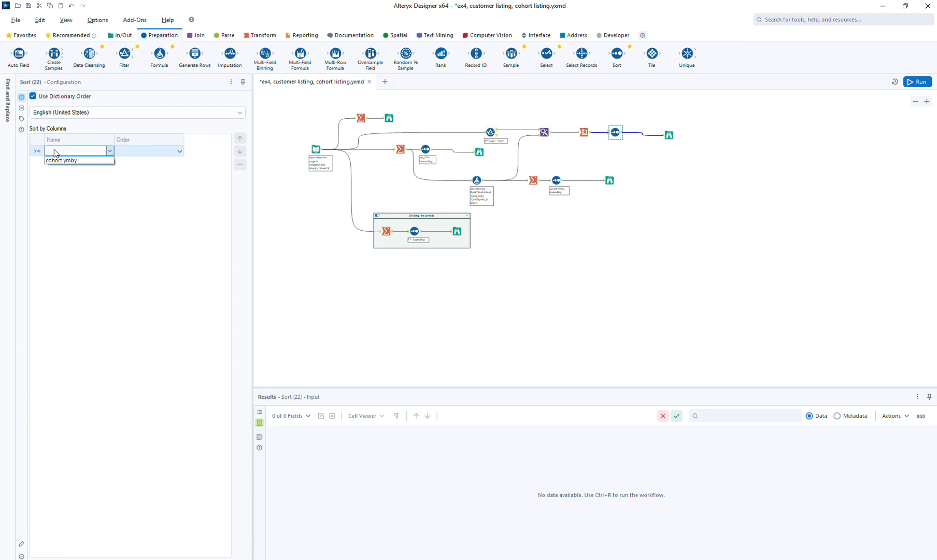
click(60, 163)
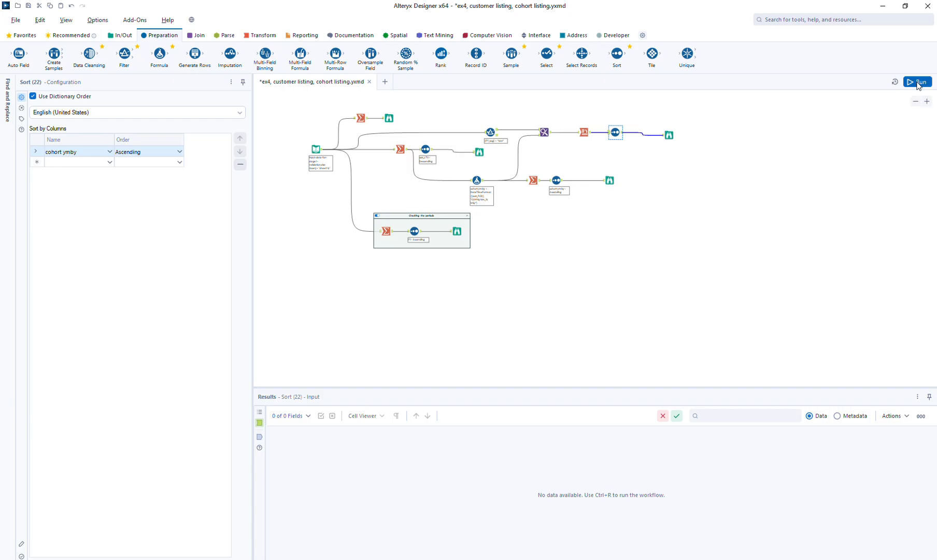
- Run the workflow and move the cross-tab Browse tool slightly higher, showing its results
click(623, 139)
key(ctrl+r)
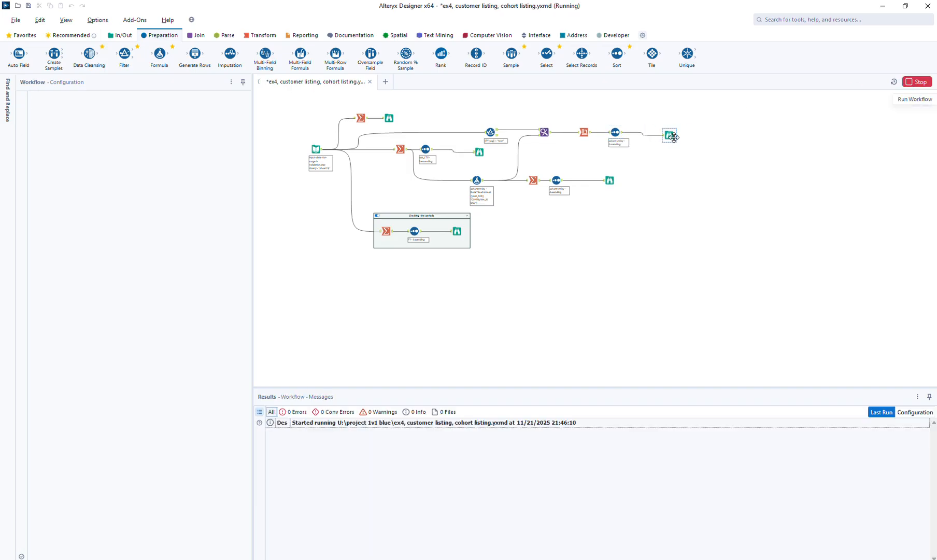
drag(672, 136, 675, 127)
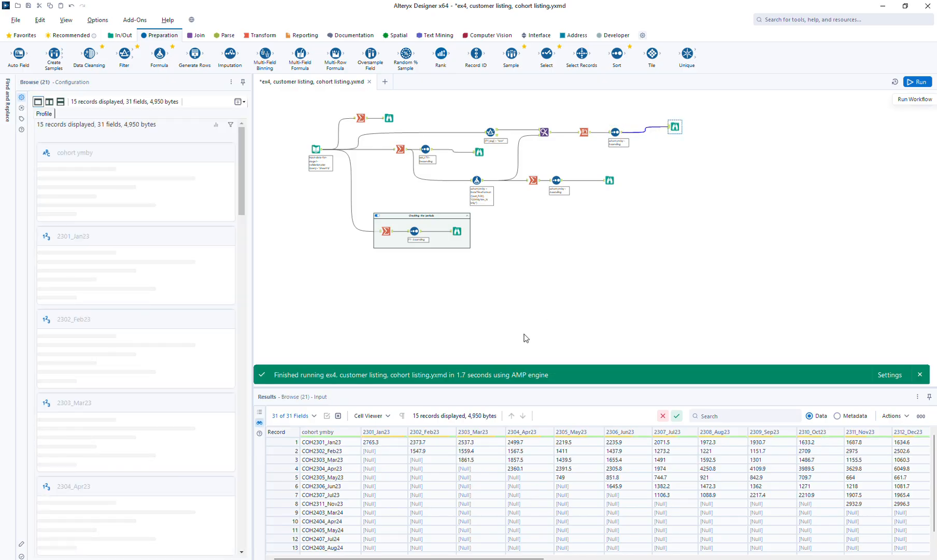
- Undock and enlarge the Results window, and examine each cohort's monthly sales from 2301_Jan23 to 2506_Jun25
drag(311, 395, 165, 242)
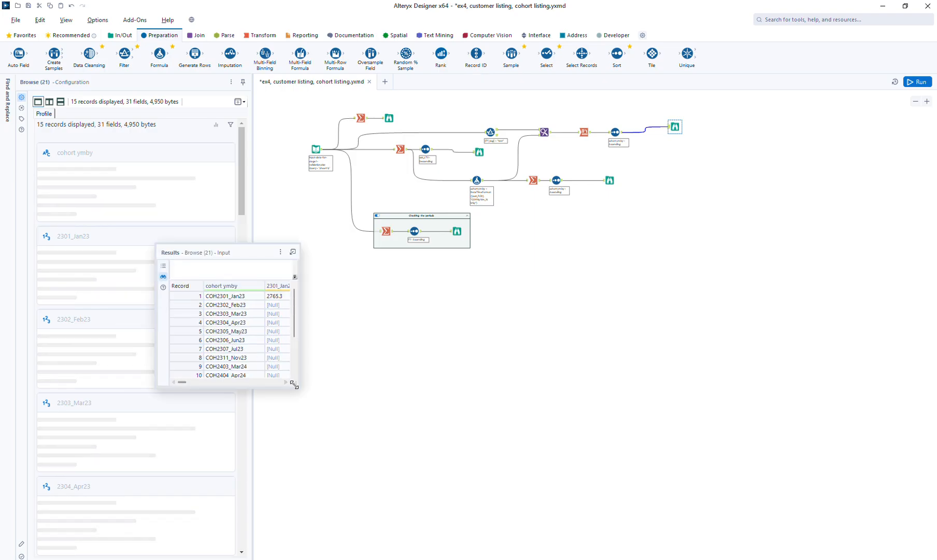
drag(296, 383, 840, 468)
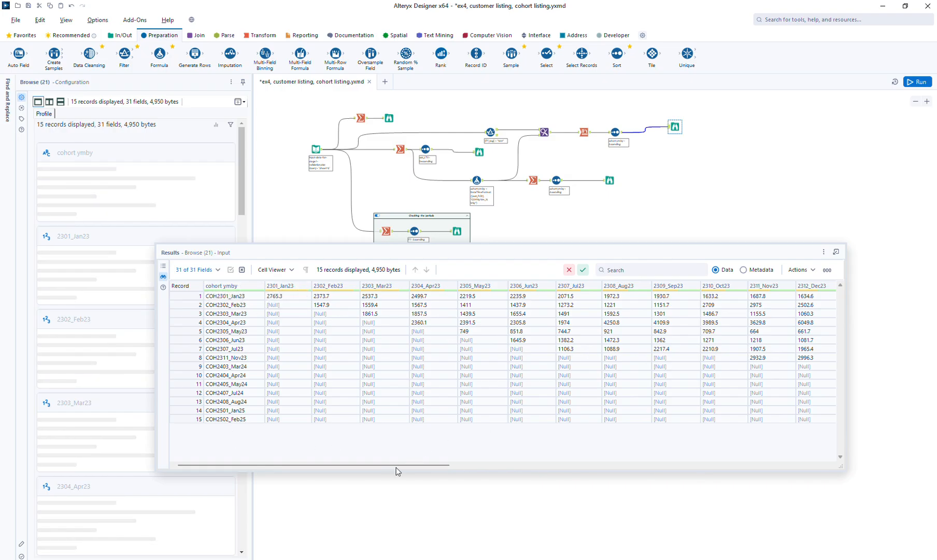
drag(399, 464, 789, 493)
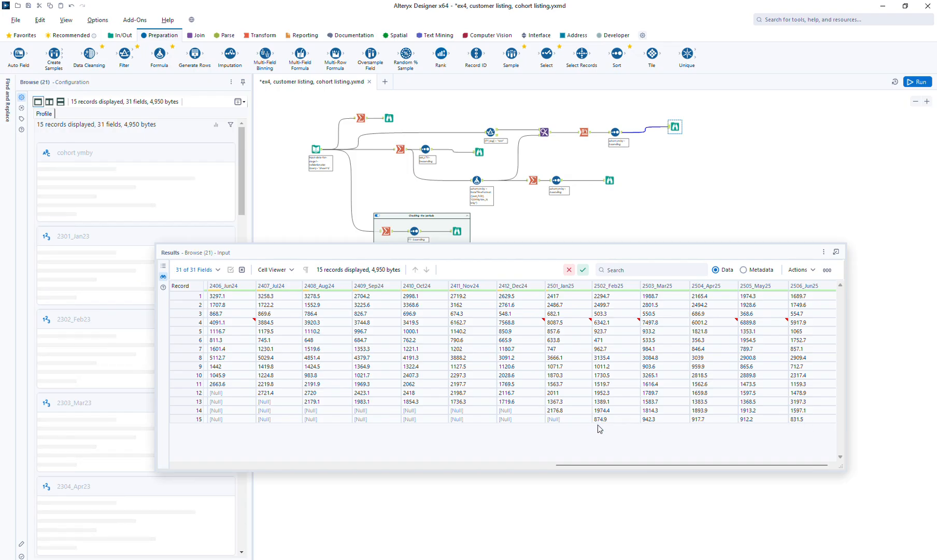
drag(620, 465, 186, 447)
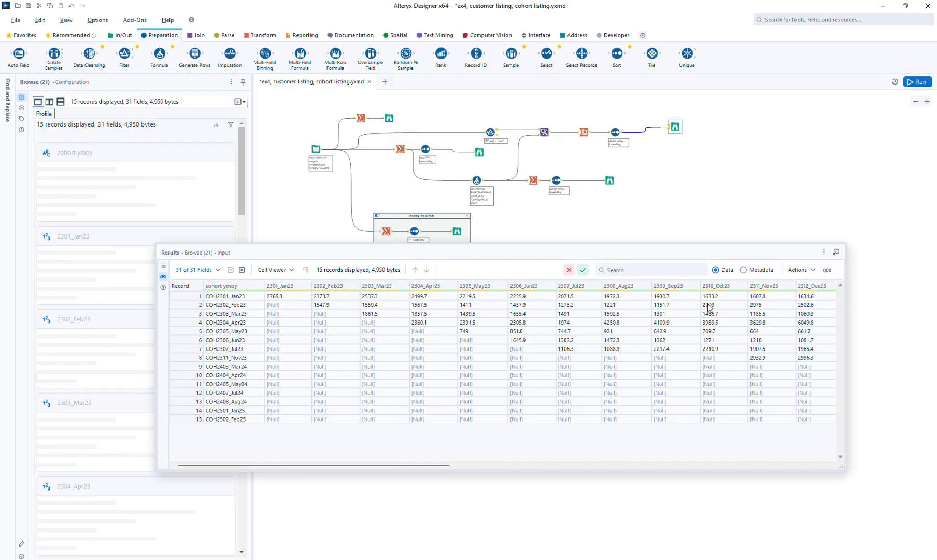
- Examine the COH2305_May23 cohort's monthly sales from 2305_May23 onward and its empty earlier months in the cross-tab results
click(243, 334)
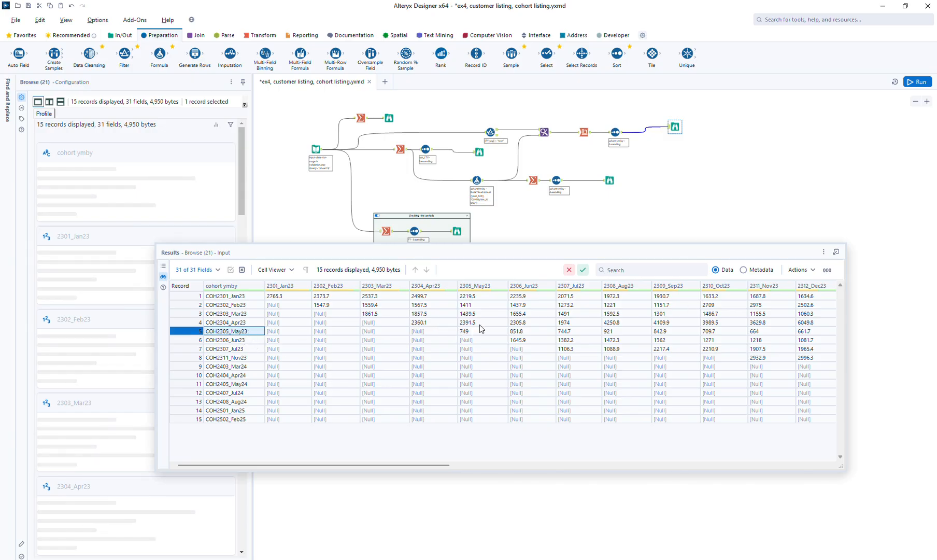
drag(479, 331, 685, 332)
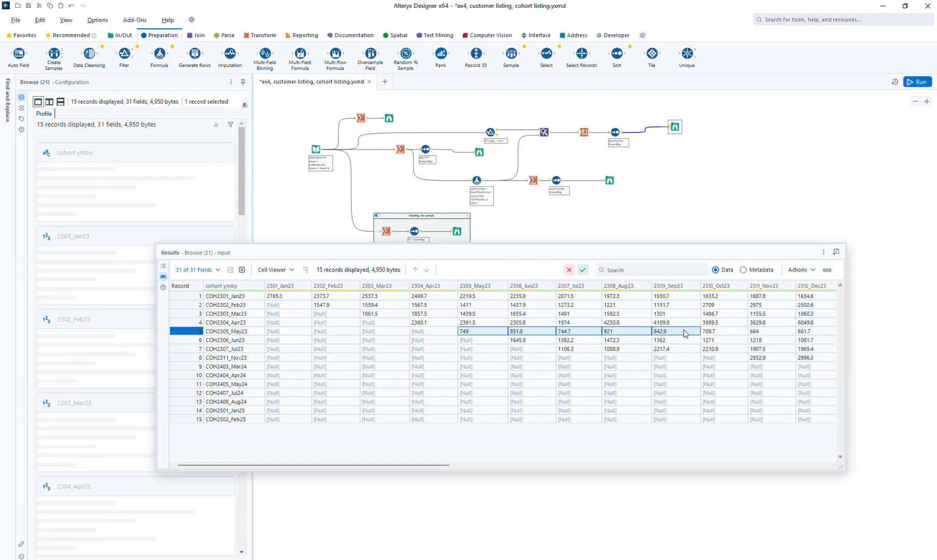
click(377, 333)
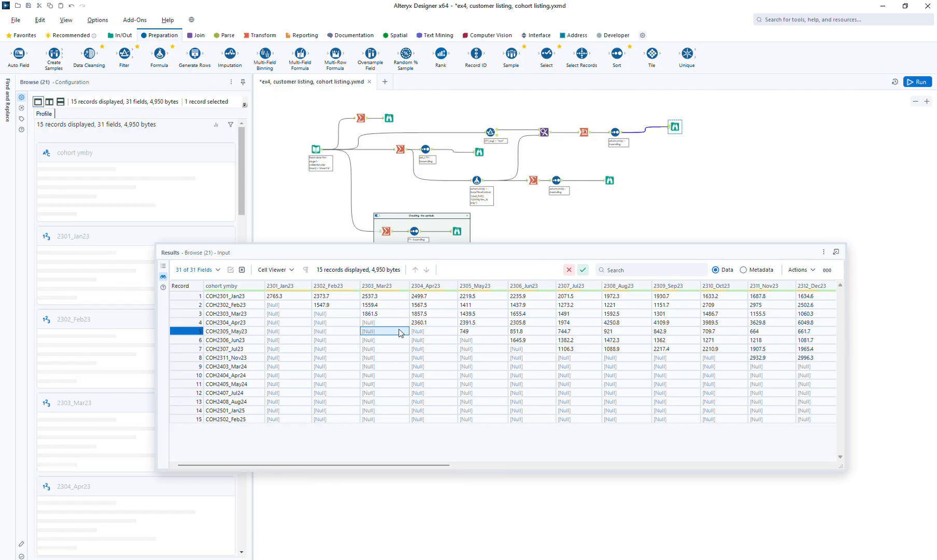
click(245, 332)
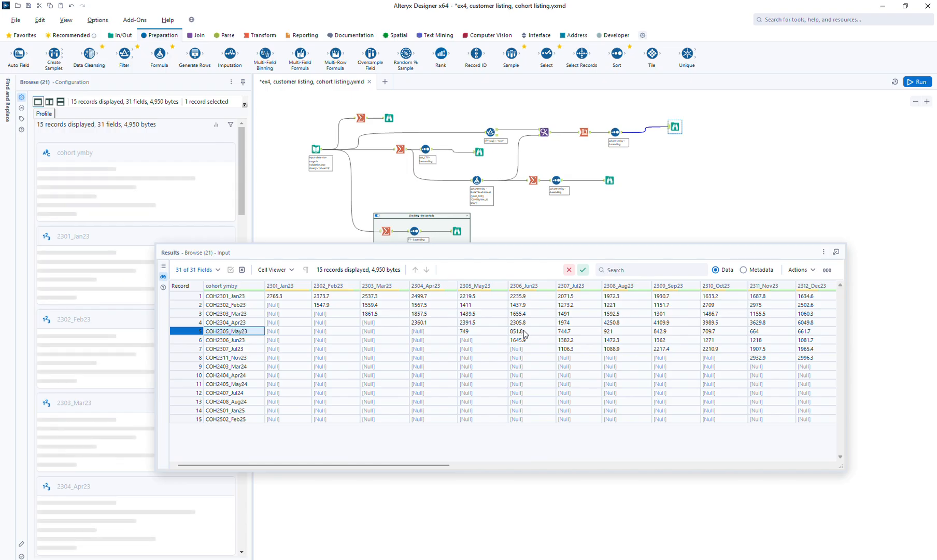
click(474, 333)
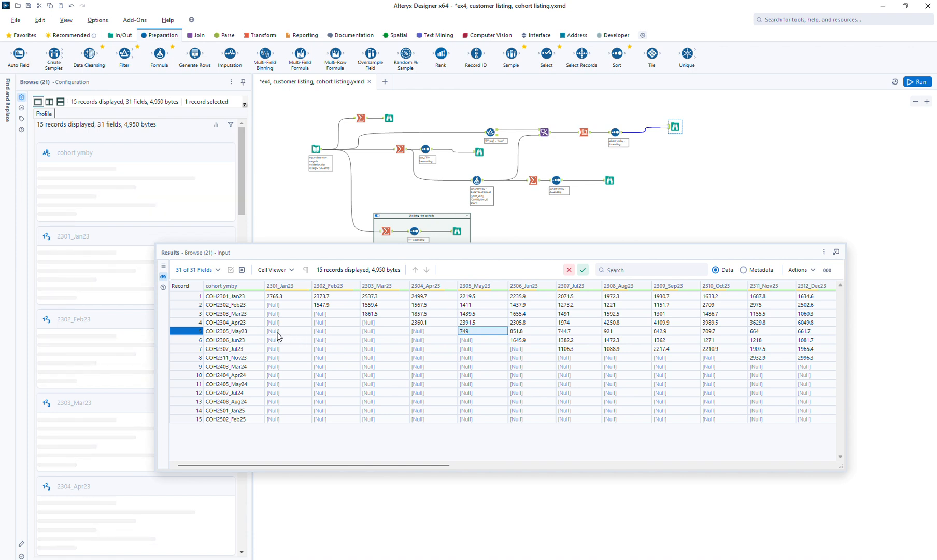
click(322, 335)
click(324, 365)
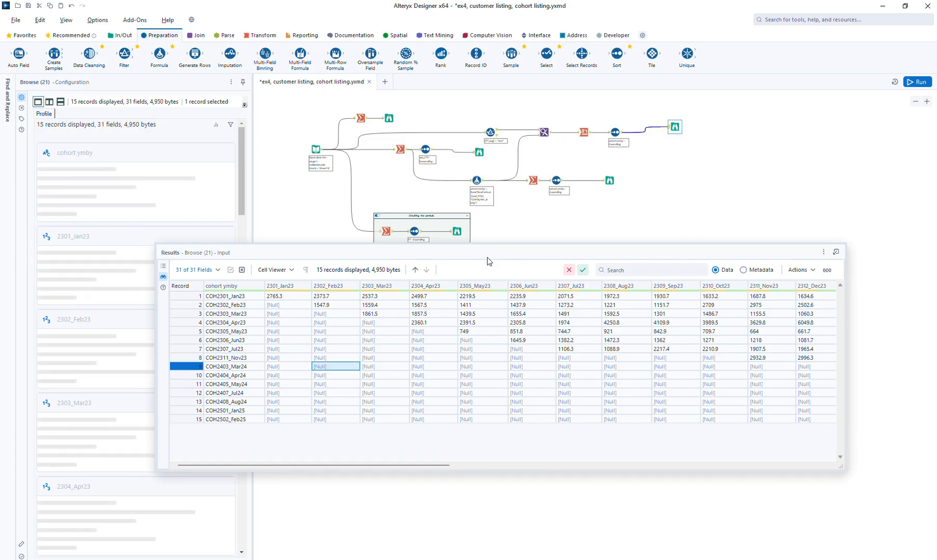
- Move the Results window clear of the workflow and shift the Filter tool slightly farther from the Find Replace tool
drag(487, 257, 379, 282)
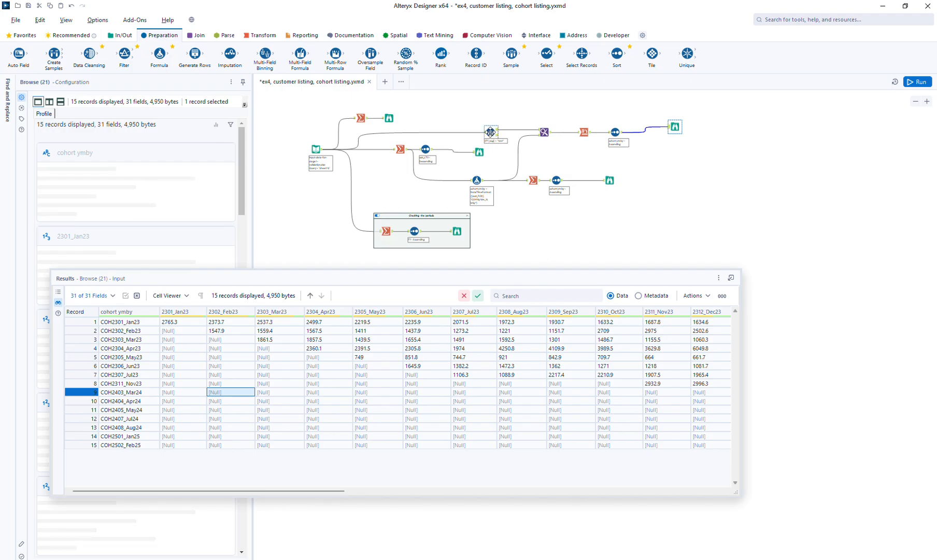
drag(489, 132, 471, 129)
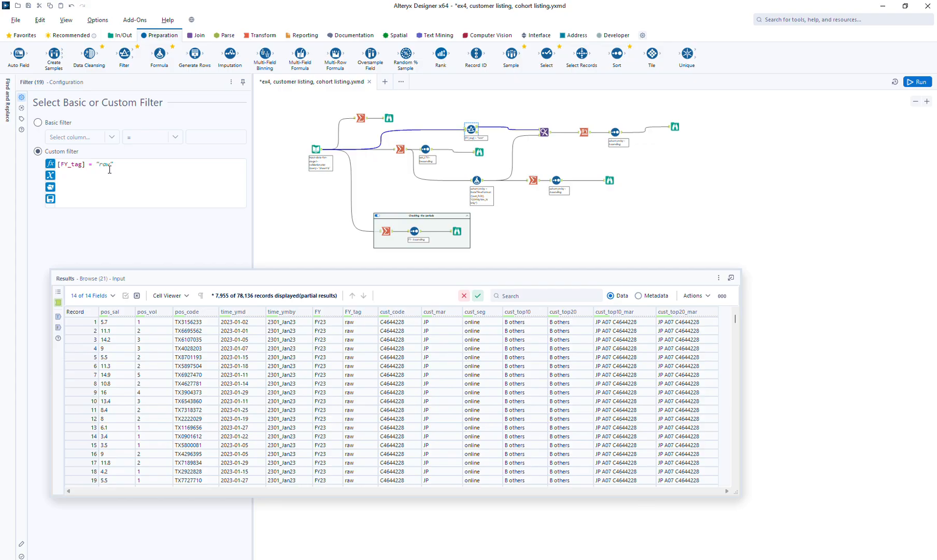
- Replace the Filter tool's custom expression with 1<2 so all records pass, and run the workflow
key(ctrl+a)
key(BackSpace)
text(1)
key(ctrl+a)
text(tcu)
key(BackSpace)
key(BackSpace)
key(BackSpace)
text(TRUE)
key(BackSpace)
key(BackSpace)
key(BackSpace)
key(BackSpace)
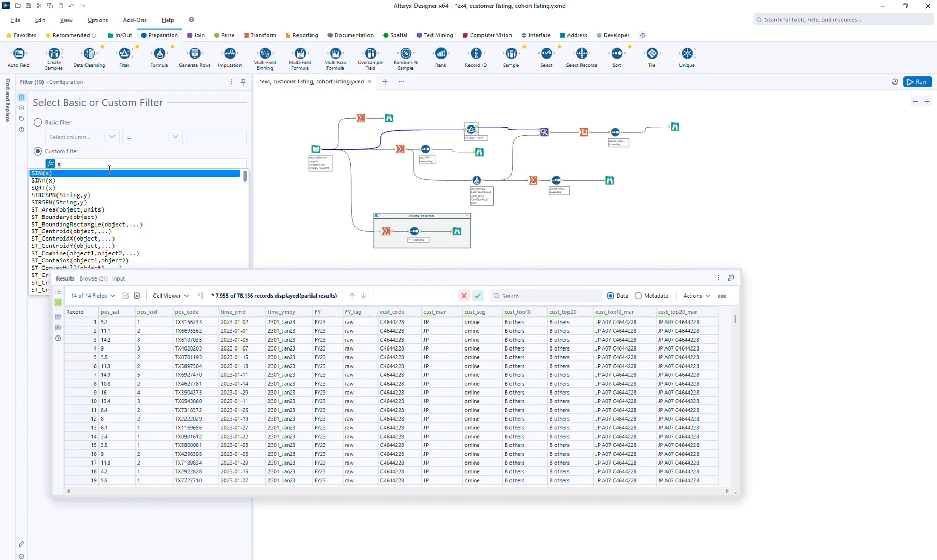
text(1<2)
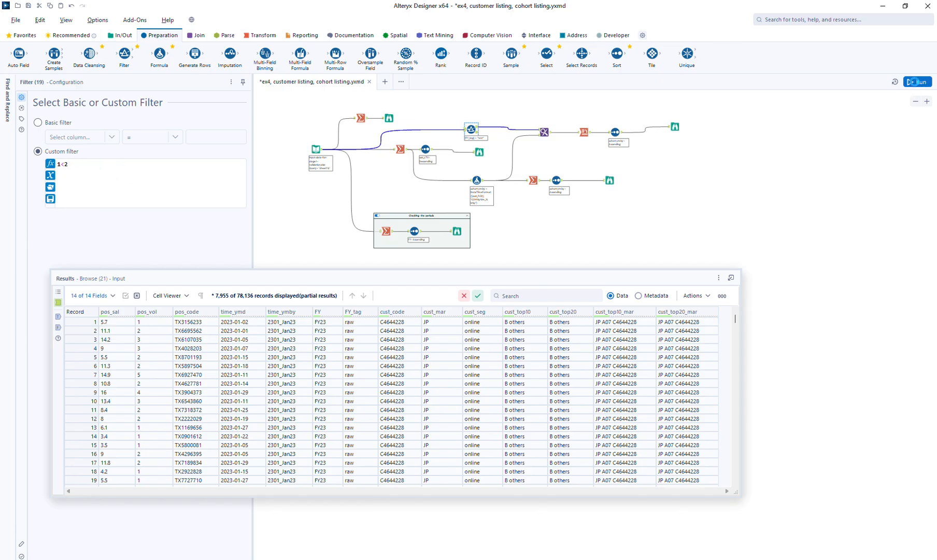
click(916, 82)
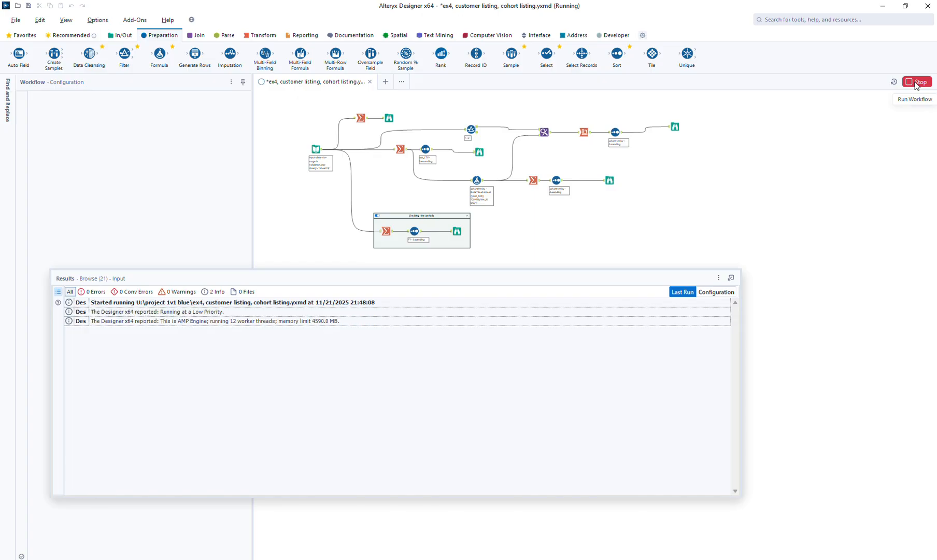
- Examine the COH2311_Nov23 cohort's monthly sales from 2311_Nov23 to 2407_Jul24 in the cross-tab results
click(675, 127)
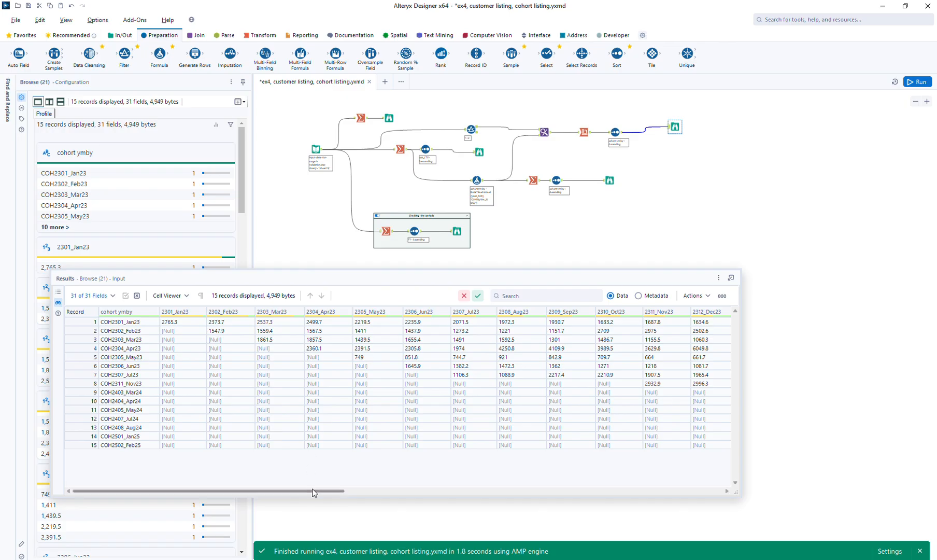
drag(314, 490, 511, 507)
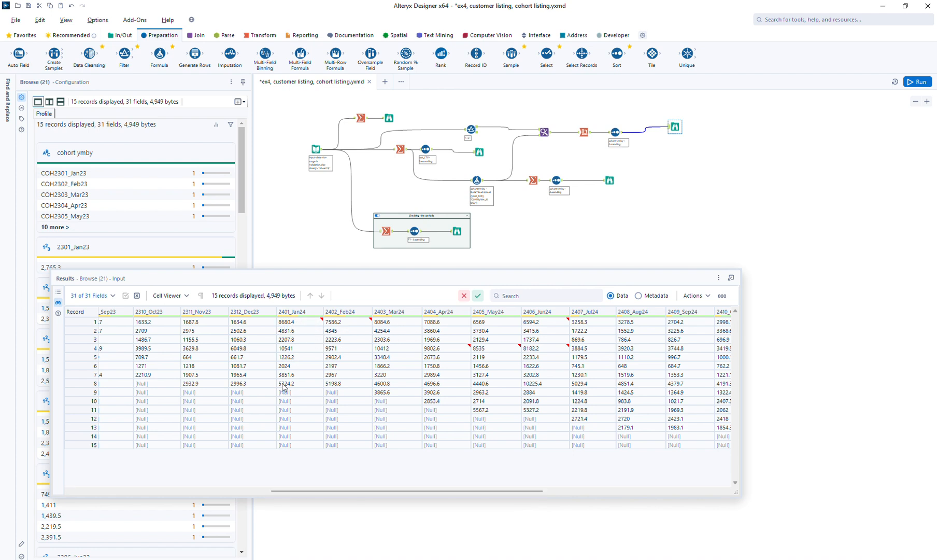
click(251, 384)
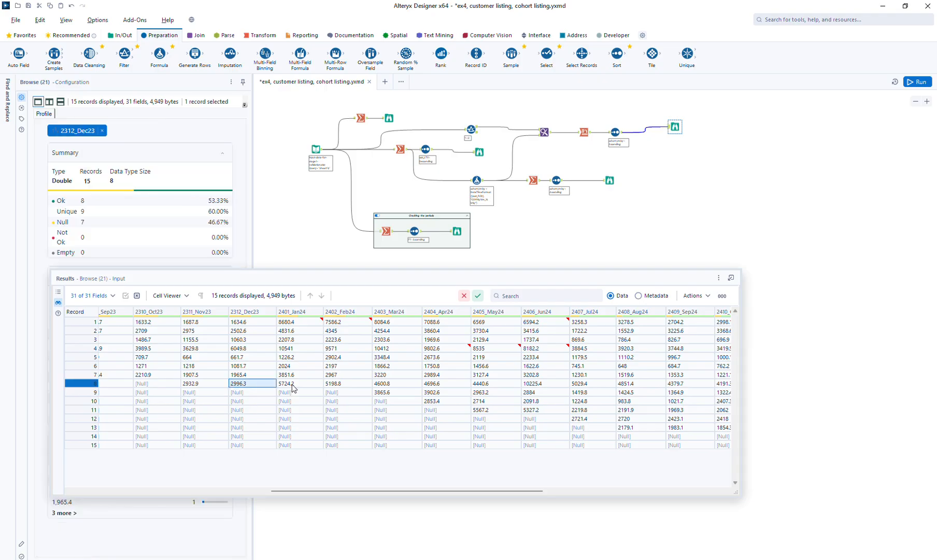
drag(195, 389, 238, 389)
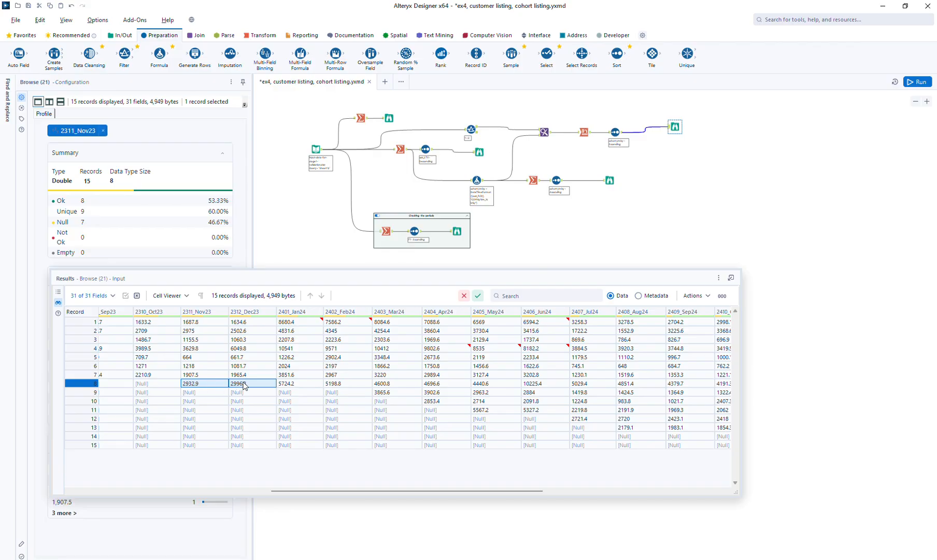
click(295, 388)
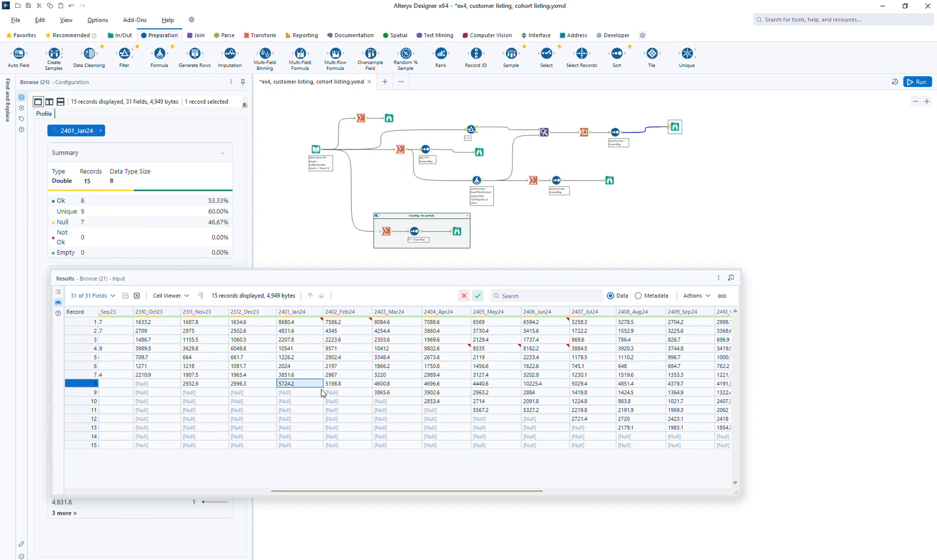
click(338, 386)
click(381, 386)
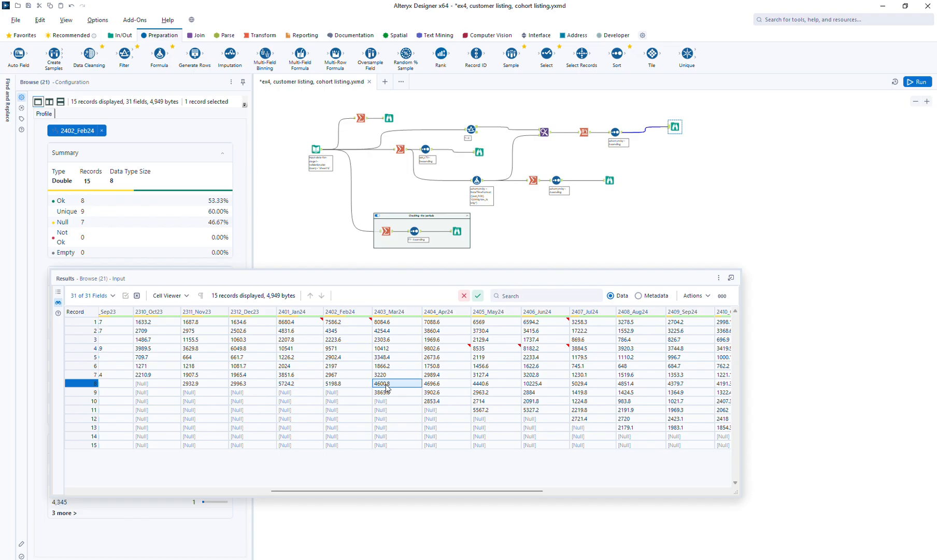
click(445, 386)
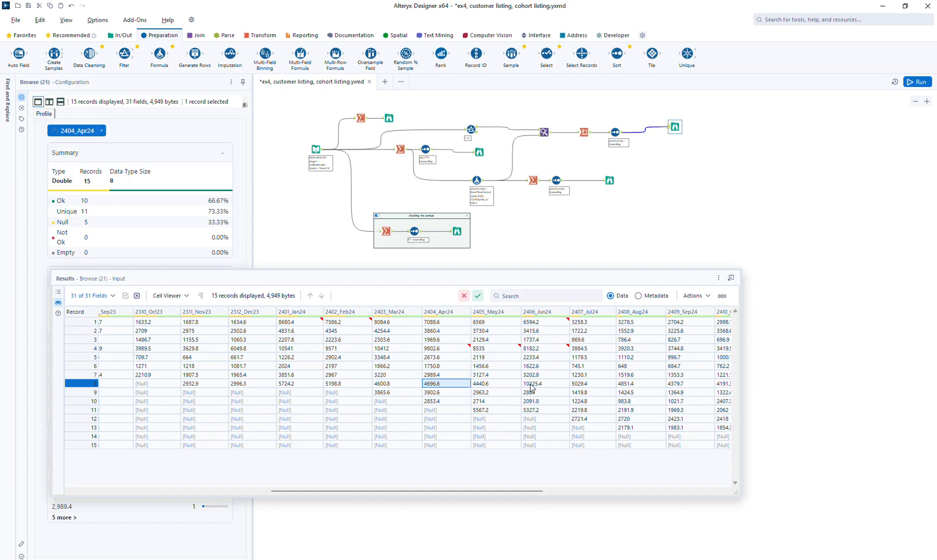
click(566, 385)
click(592, 384)
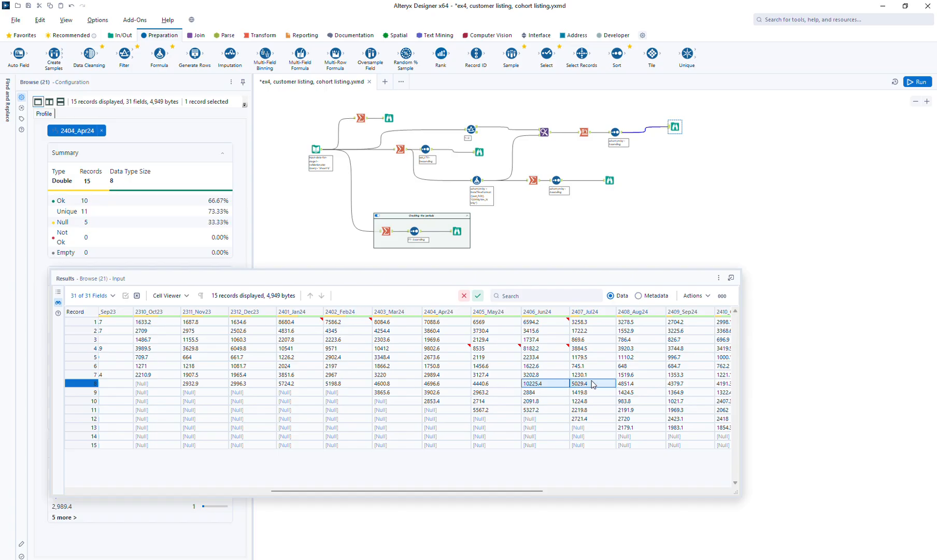
- Check the COH2307_Jul23 cohort's sales from 2407_Jul24 to 2409_Sep24 against the 2401_Jan24 to 2406_Jun24 columns
click(627, 378)
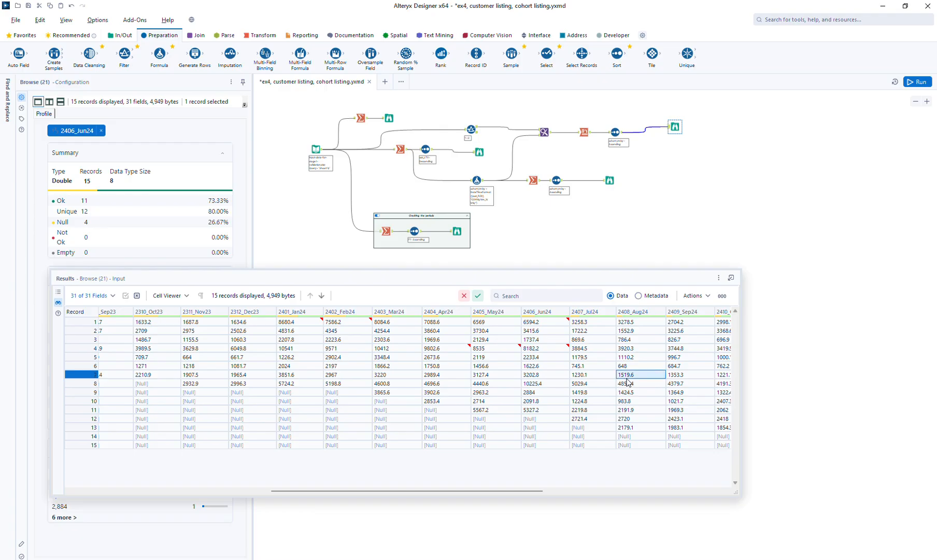
click(580, 375)
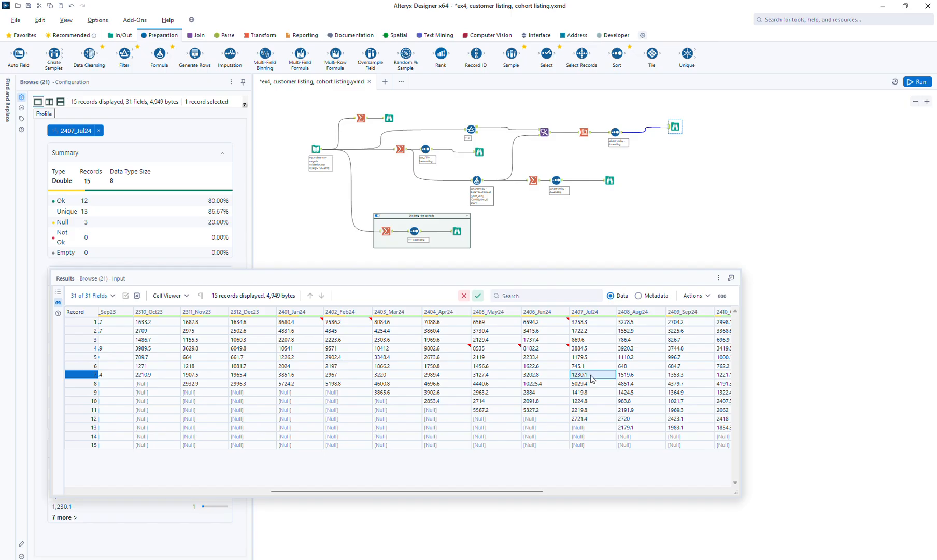
click(636, 380)
click(676, 376)
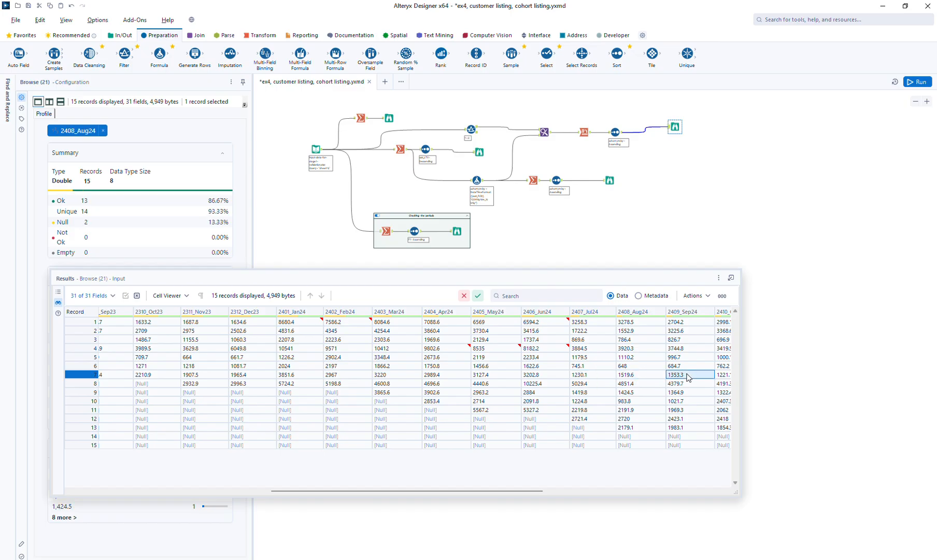
click(587, 384)
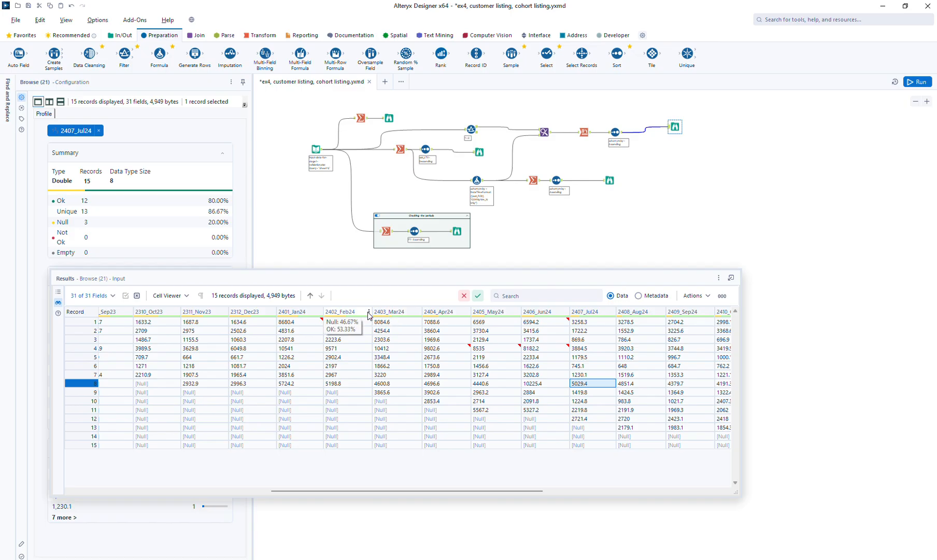
click(306, 311)
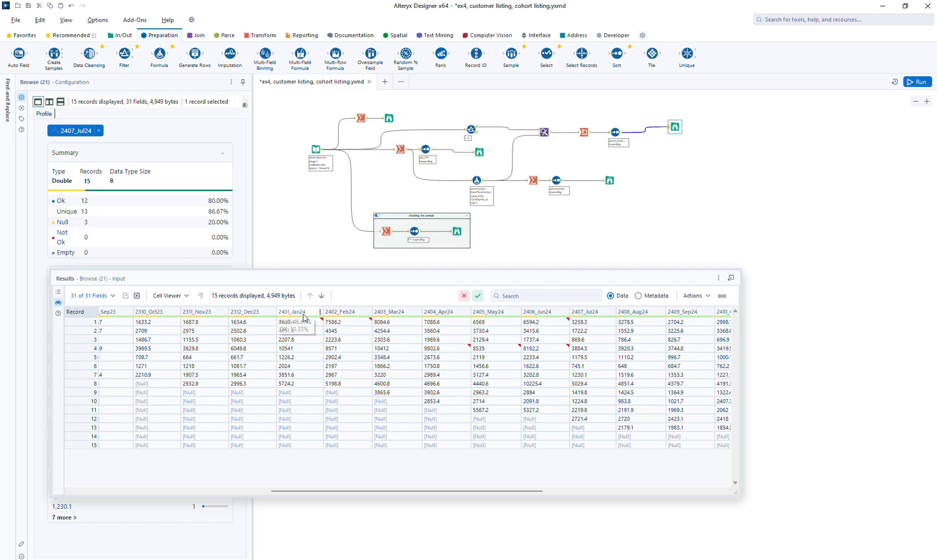
click(559, 313)
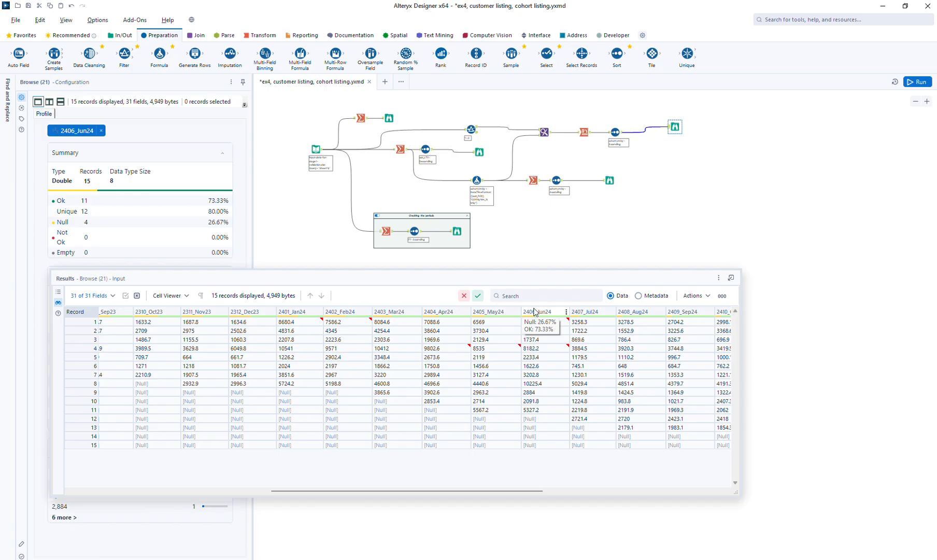
- Set the Filter tool's custom expression back to [FY_tag] = "raw" and run the workflow
click(468, 131)
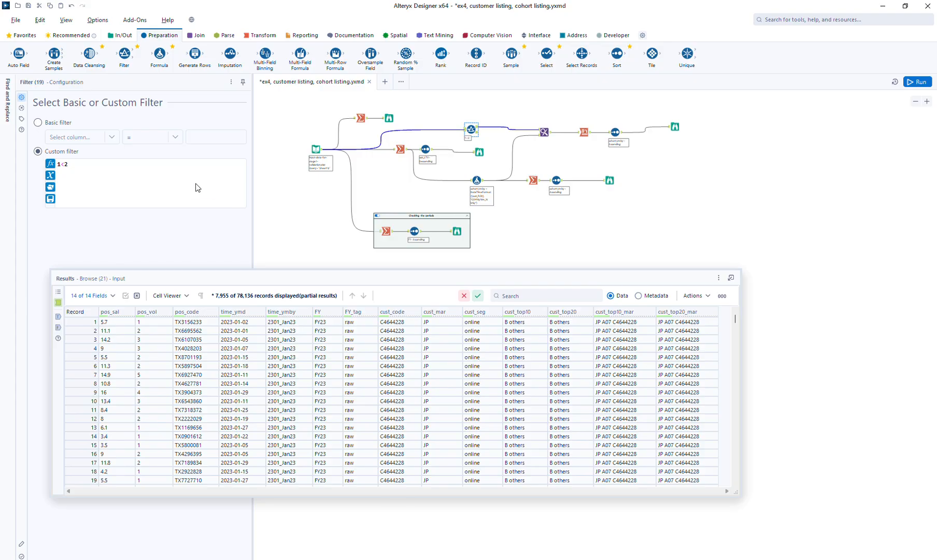
key(ctrl+a)
text([FY_tag] = )
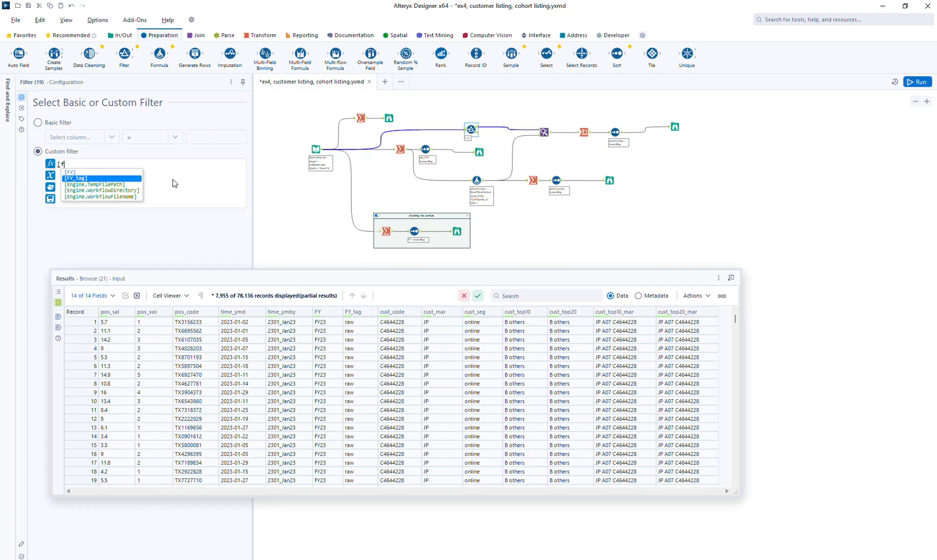
text("raw")
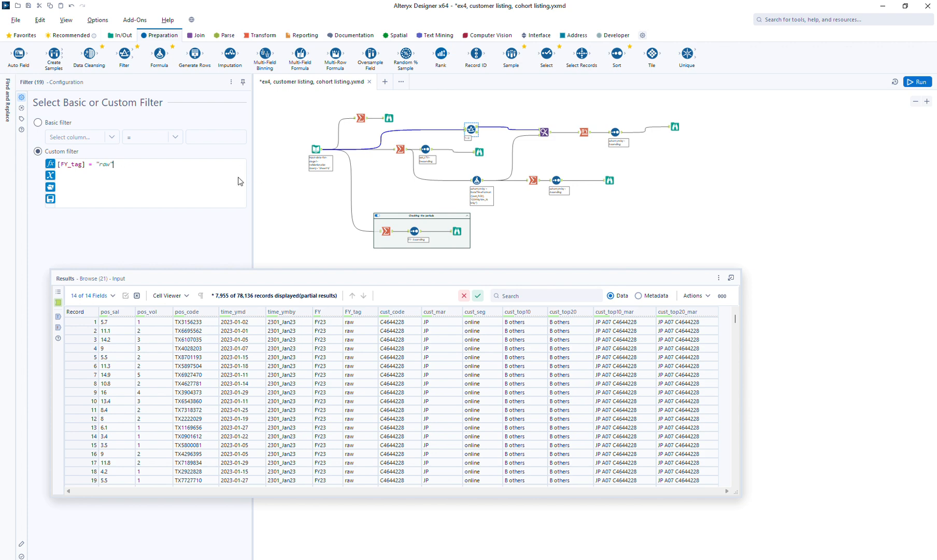
click(916, 81)
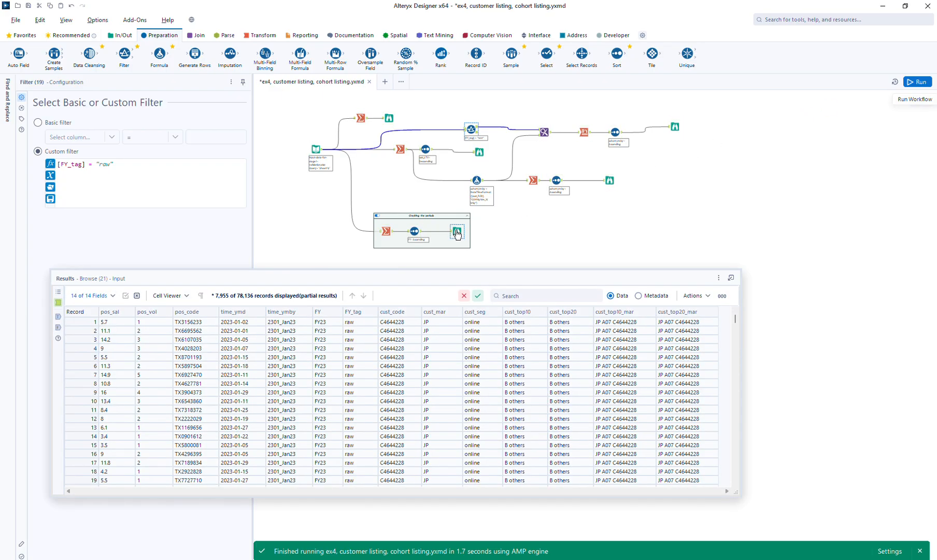
- Review the FY period summary, dismissing the error dialogs, and examine the cross-tab sales through 2506_Jun25
click(457, 231)
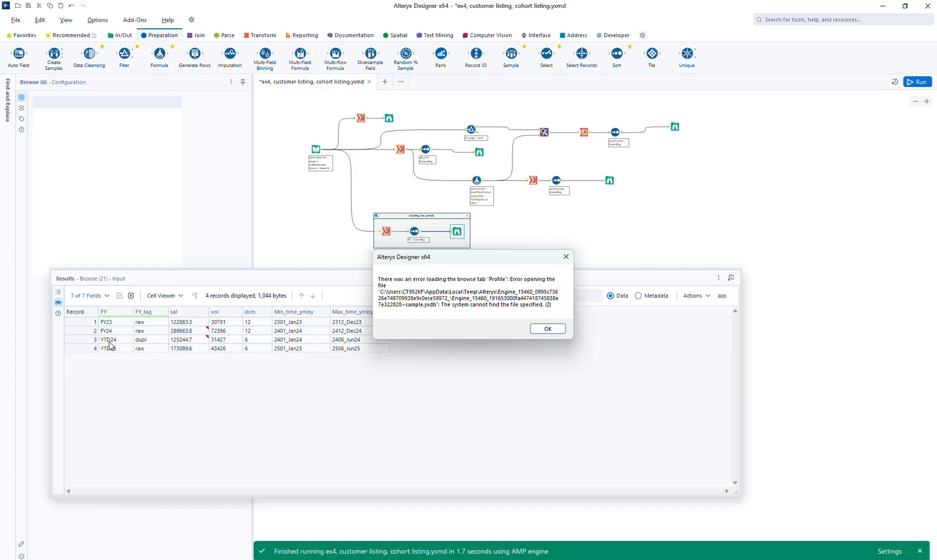
click(566, 260)
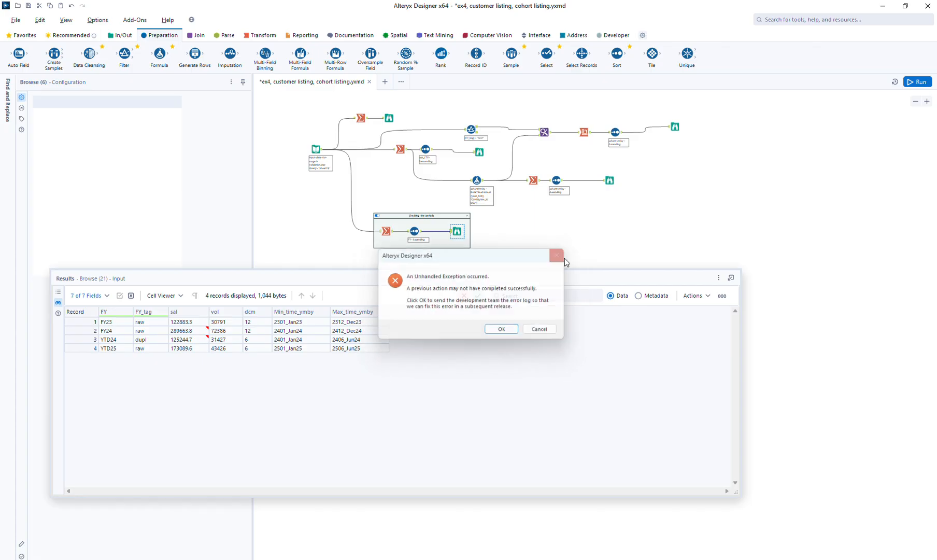
click(503, 332)
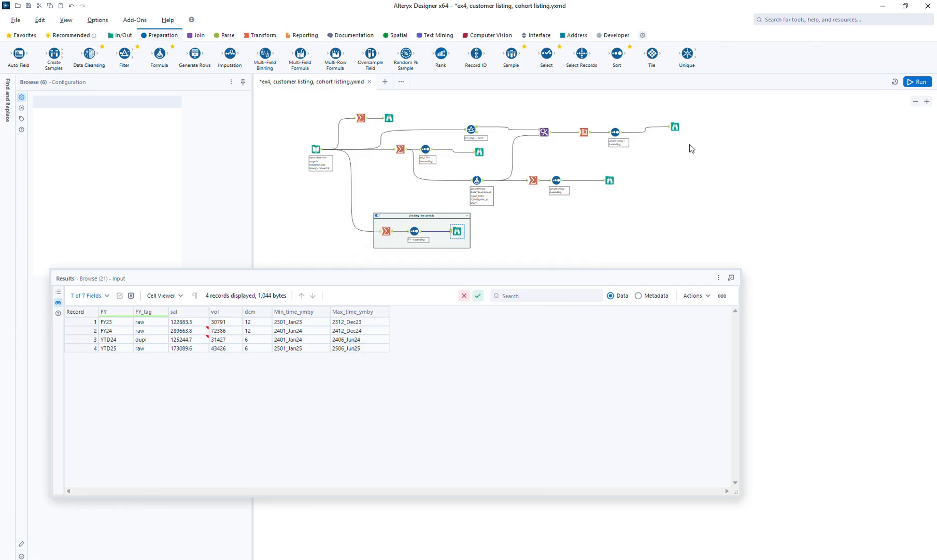
click(675, 127)
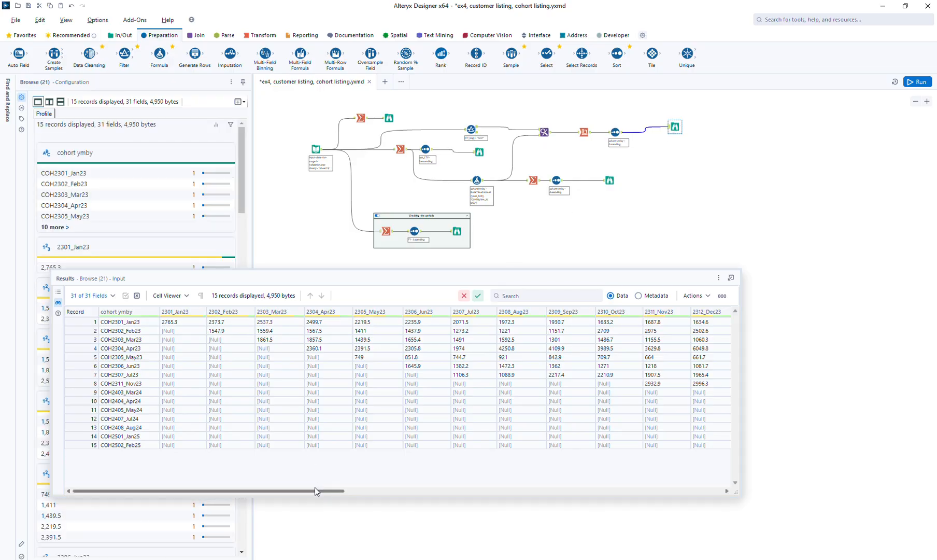
drag(317, 491, 707, 502)
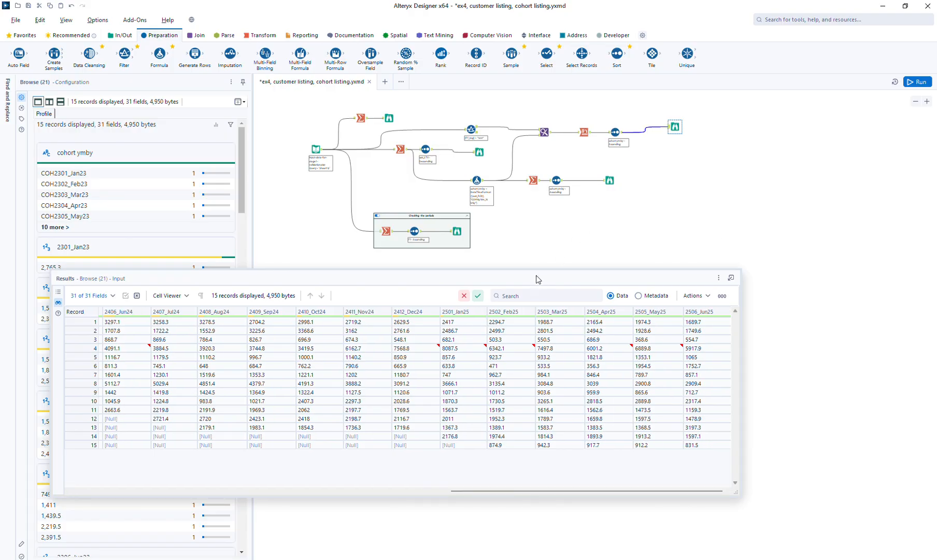
- Move the Results window slightly lower and save the workflow
drag(536, 279, 539, 290)
click(707, 202)
key(ctrl+s)
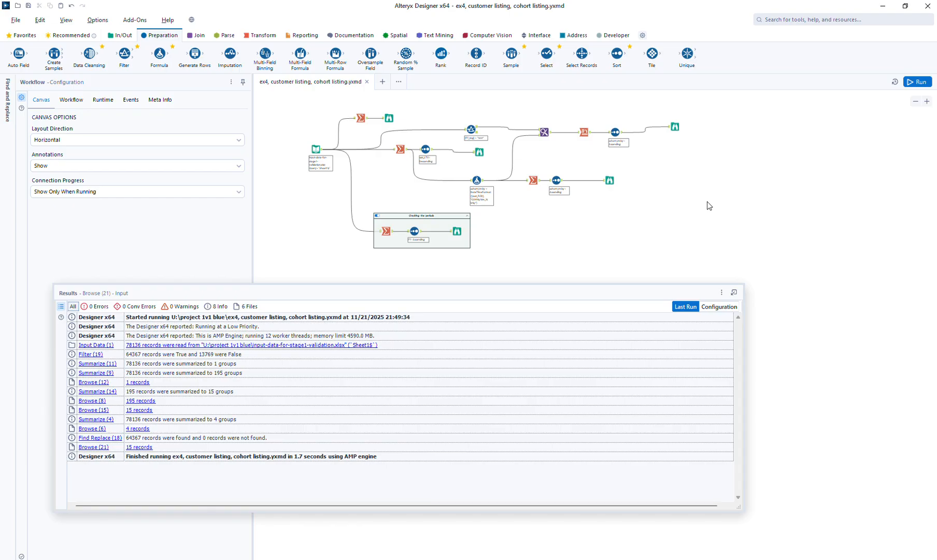
- Review the customer listing and the cohort listing with its count, LTV, FCD and LCD fields through their Browse tools
click(477, 150)
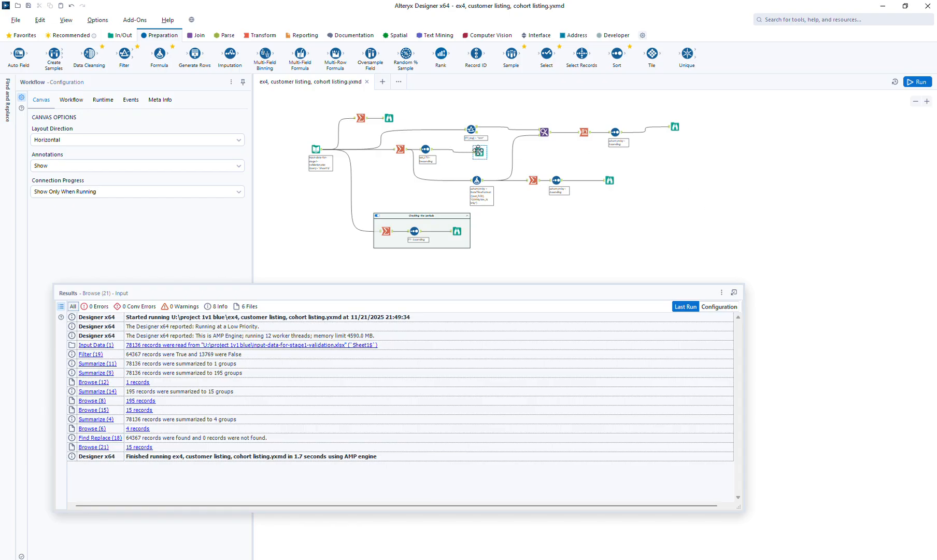
click(610, 181)
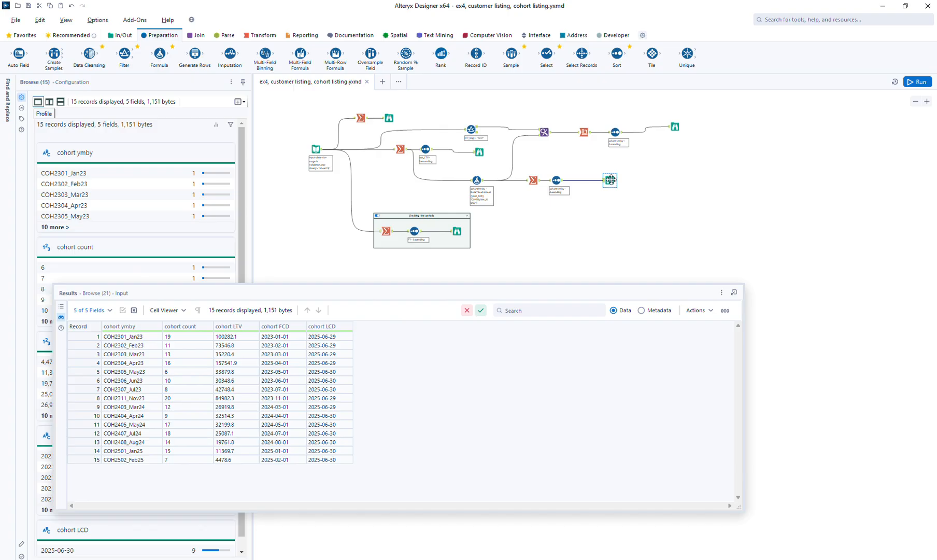
click(599, 223)
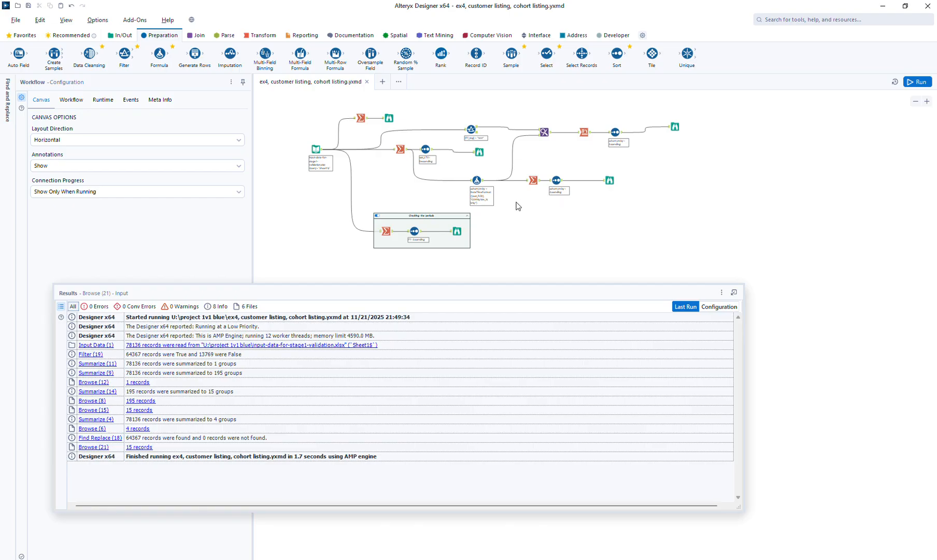
click(479, 151)
click(608, 181)
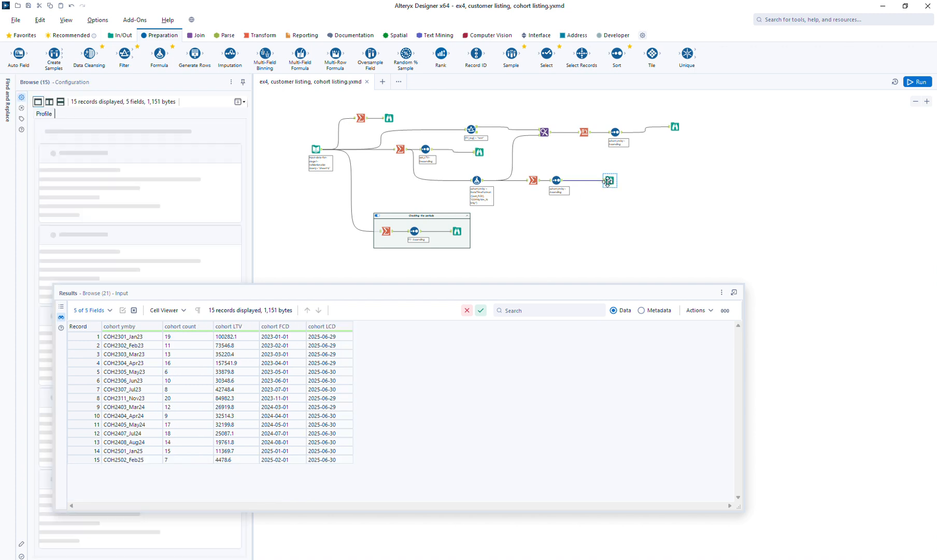